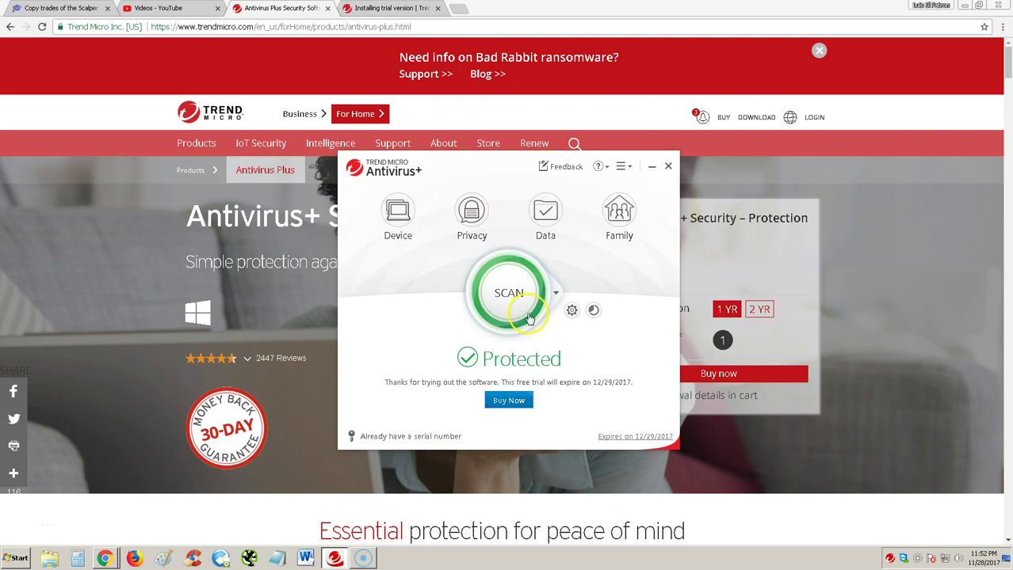
Move the Antivirus+ console aside and bring the Antivirus+ Security product web page forward.
{"action": "left_click_drag", "start_coordinate": [492, 171], "coordinate": [468, 164]}
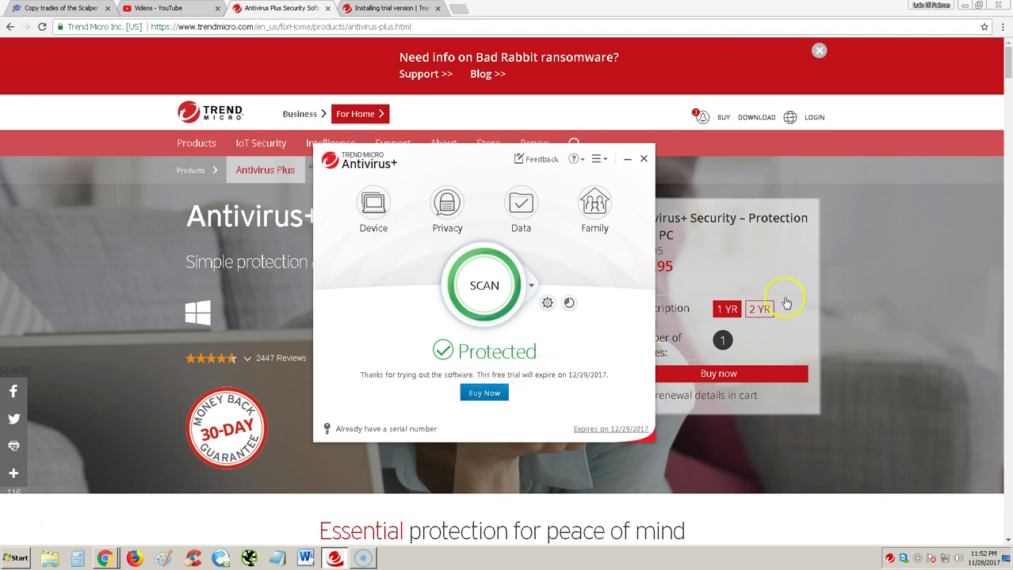
{"action": "left_click", "coordinate": [895, 265]}
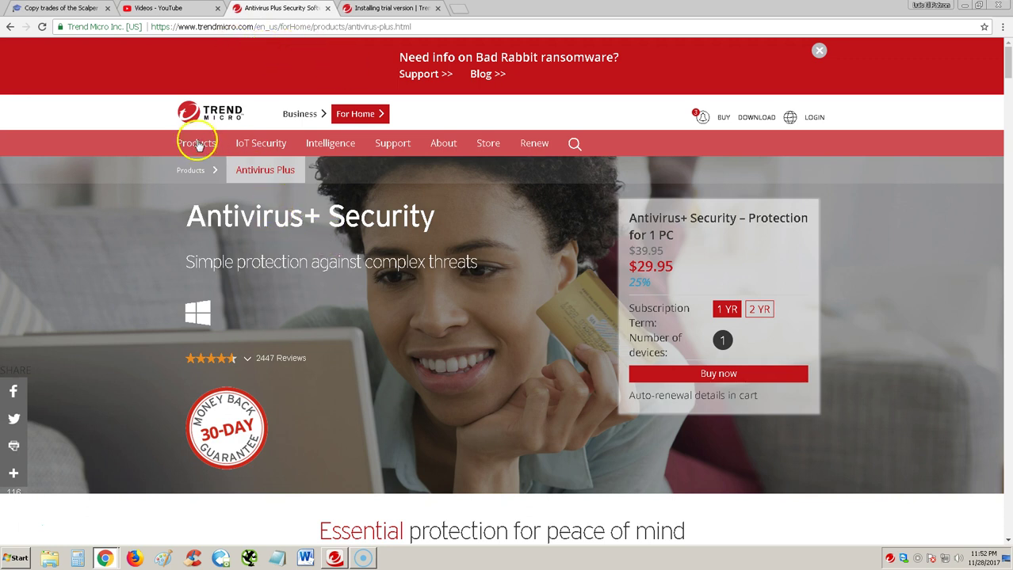
{"action": "mouse_move", "coordinate": [196, 145]}
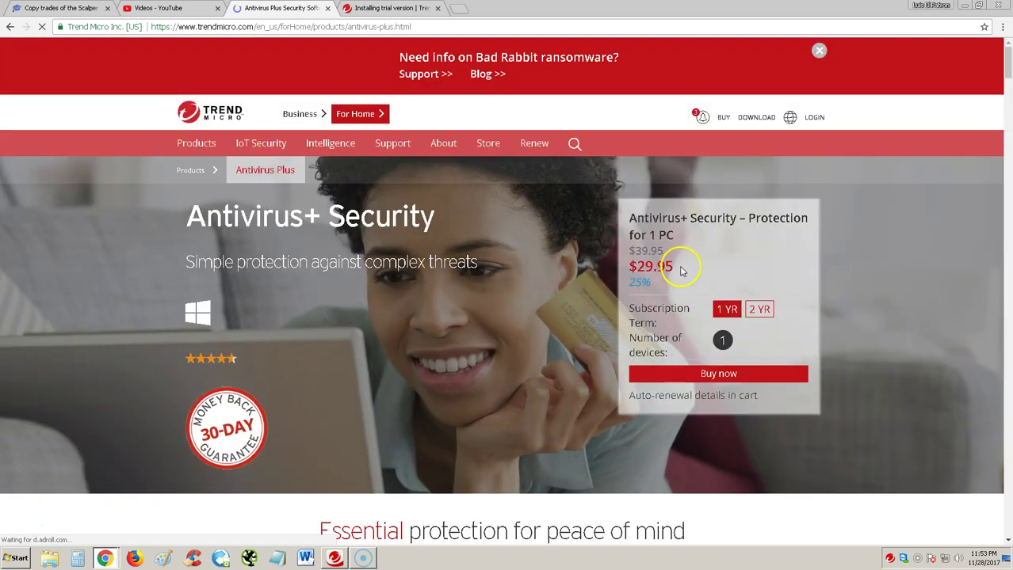
{"action": "left_click_drag", "start_coordinate": [683, 266], "coordinate": [628, 264]}
{"action": "left_click", "coordinate": [675, 300]}
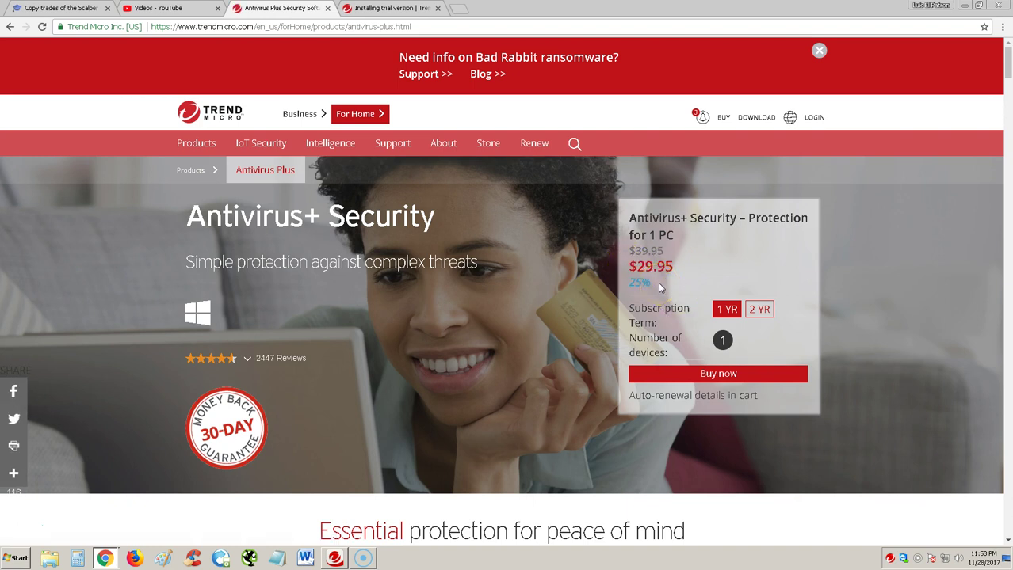
{"action": "left_click", "coordinate": [676, 262]}
{"action": "left_click_drag", "start_coordinate": [675, 255], "coordinate": [655, 265]}
{"action": "left_click", "coordinate": [675, 283]}
{"action": "left_click_drag", "start_coordinate": [679, 267], "coordinate": [629, 267]}
{"action": "left_click", "coordinate": [672, 292]}
Scroll to the Compare Products table and highlight the devices-protected and ransomware-protection rows.
{"action": "scroll", "coordinate": [645, 289], "scroll_direction": "down", "scroll_amount": 15}
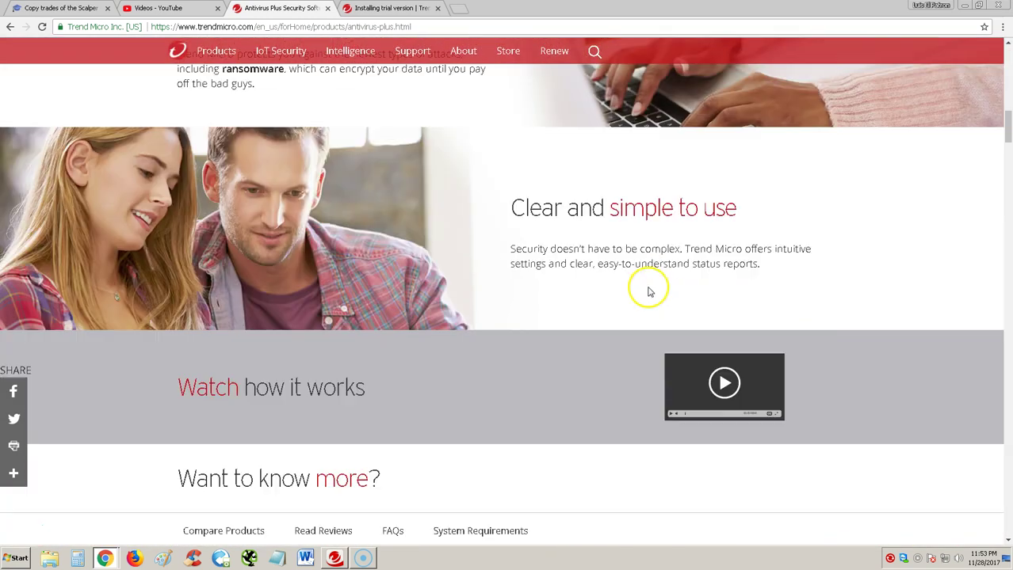
{"action": "scroll", "coordinate": [648, 291], "scroll_direction": "down", "scroll_amount": 6}
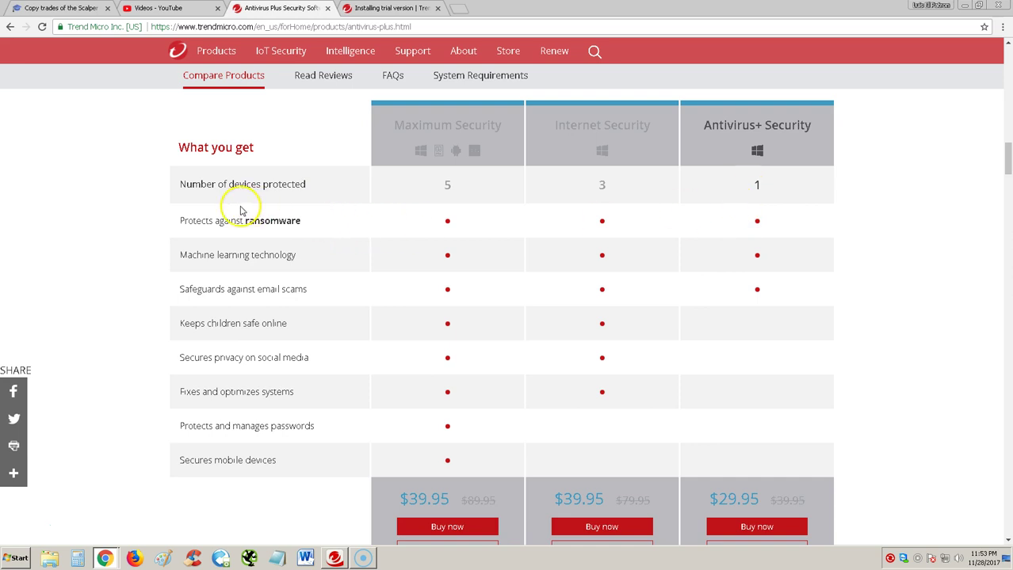
{"action": "left_click_drag", "start_coordinate": [214, 184], "coordinate": [206, 184]}
{"action": "left_click", "coordinate": [339, 191]}
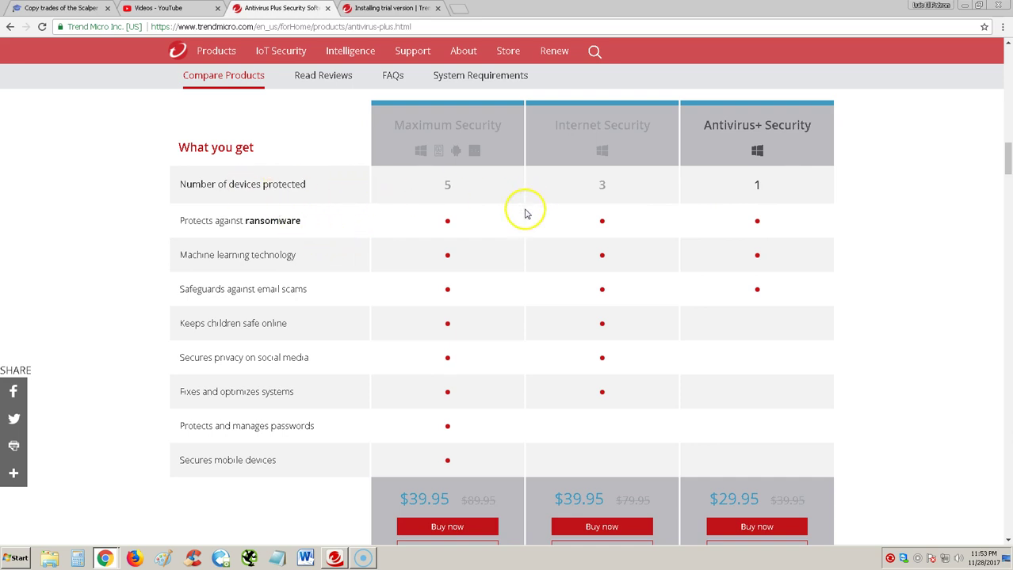
{"action": "left_click_drag", "start_coordinate": [173, 225], "coordinate": [336, 224]}
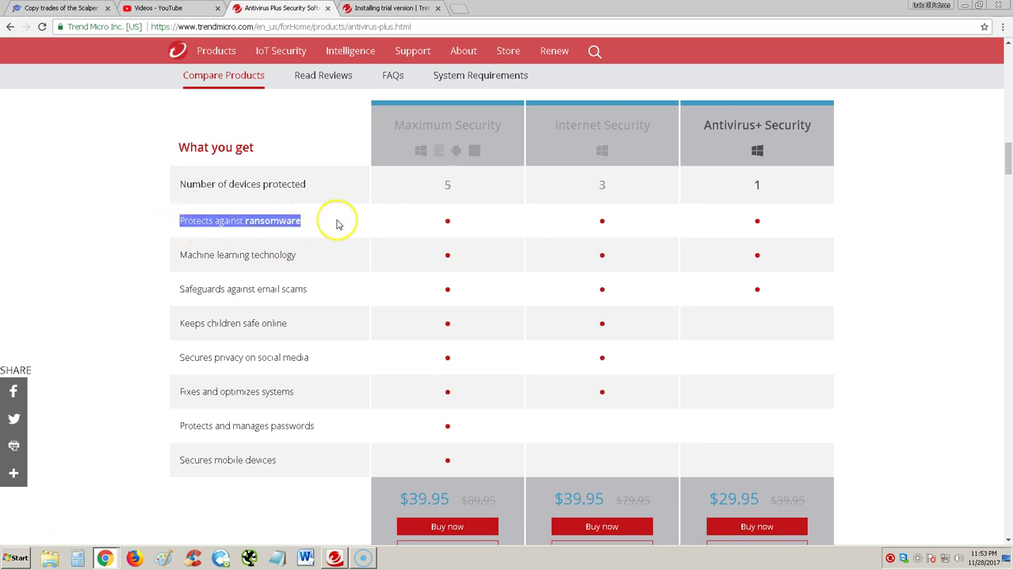
{"action": "left_click", "coordinate": [114, 242]}
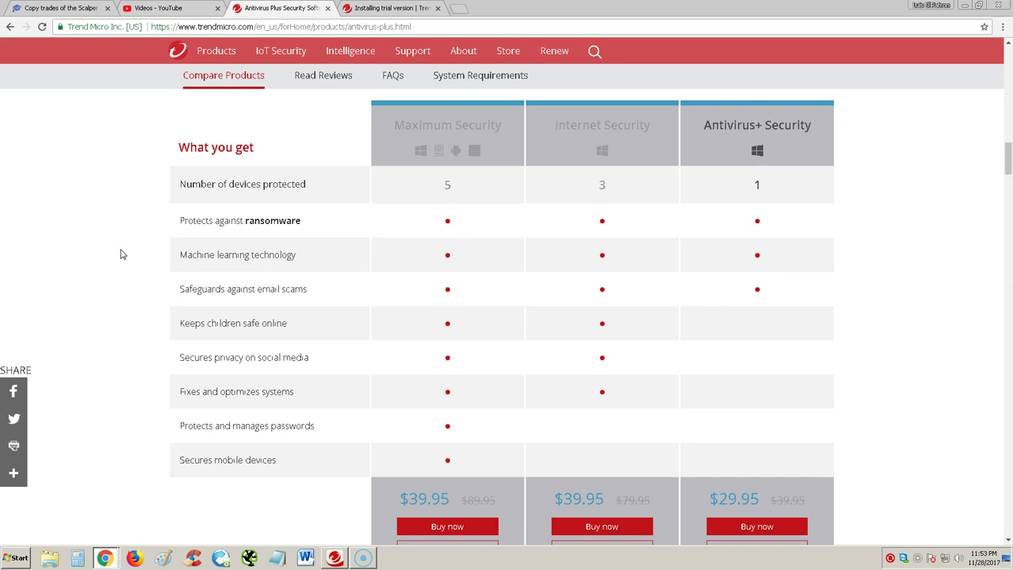
{"action": "left_click", "coordinate": [168, 265]}
{"action": "left_click_drag", "start_coordinate": [175, 224], "coordinate": [354, 229]}
{"action": "left_click", "coordinate": [354, 228]}
Highlight the machine learning, email scams, child safety, social media, system optimization and mobile rows.
{"action": "left_click_drag", "start_coordinate": [176, 255], "coordinate": [298, 257]}
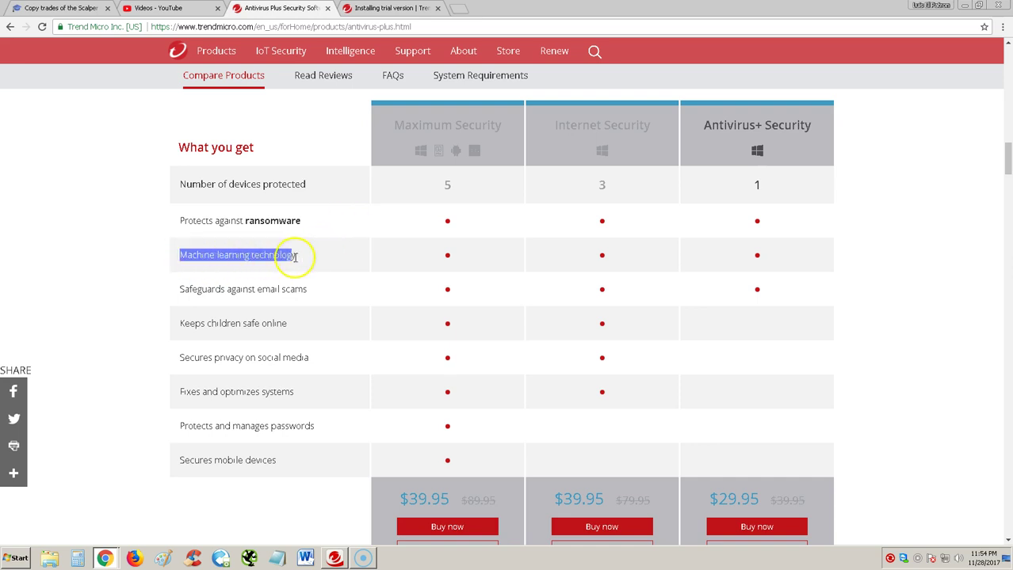
{"action": "left_click", "coordinate": [318, 254]}
{"action": "left_click_drag", "start_coordinate": [178, 289], "coordinate": [321, 294]}
{"action": "left_click", "coordinate": [324, 297]}
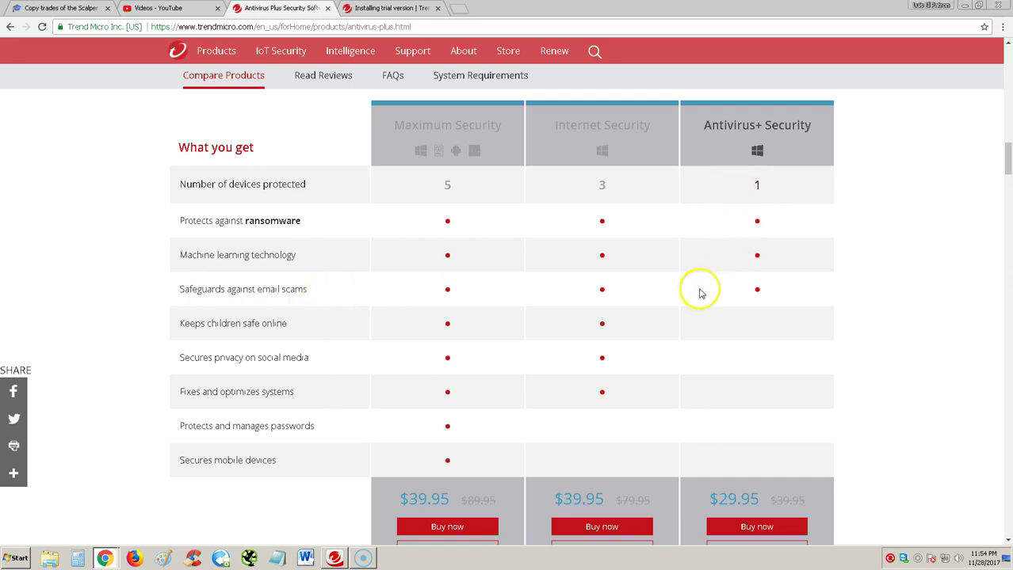
{"action": "mouse_move", "coordinate": [302, 326]}
{"action": "left_mouse_down"}
{"action": "mouse_move", "coordinate": [175, 331]}
{"action": "mouse_move", "coordinate": [308, 325]}
{"action": "left_mouse_up"}
{"action": "left_click", "coordinate": [309, 324]}
{"action": "left_click_drag", "start_coordinate": [190, 356], "coordinate": [314, 357]}
{"action": "left_click", "coordinate": [315, 356]}
{"action": "left_click_drag", "start_coordinate": [195, 394], "coordinate": [289, 396]}
{"action": "left_click", "coordinate": [288, 396]}
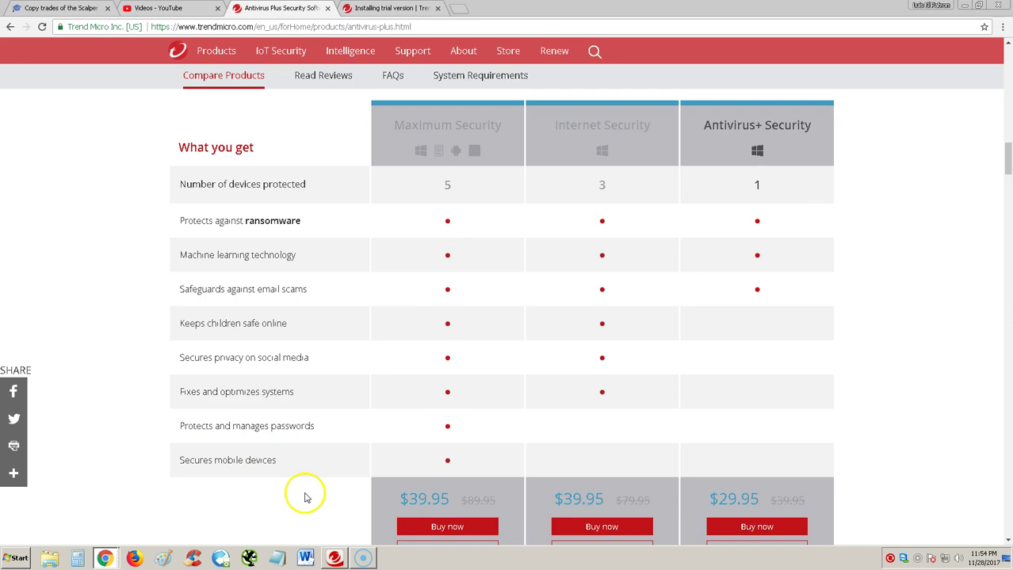
{"action": "left_click_drag", "start_coordinate": [178, 461], "coordinate": [317, 470]}
{"action": "left_click", "coordinate": [317, 471]}
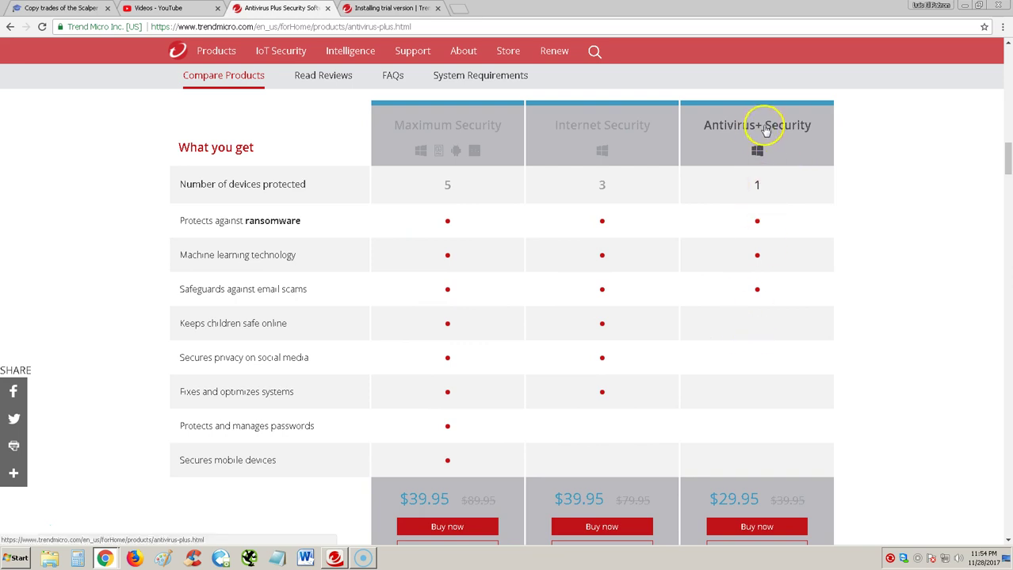
{"action": "scroll", "coordinate": [799, 327], "scroll_direction": "down", "scroll_amount": 2}
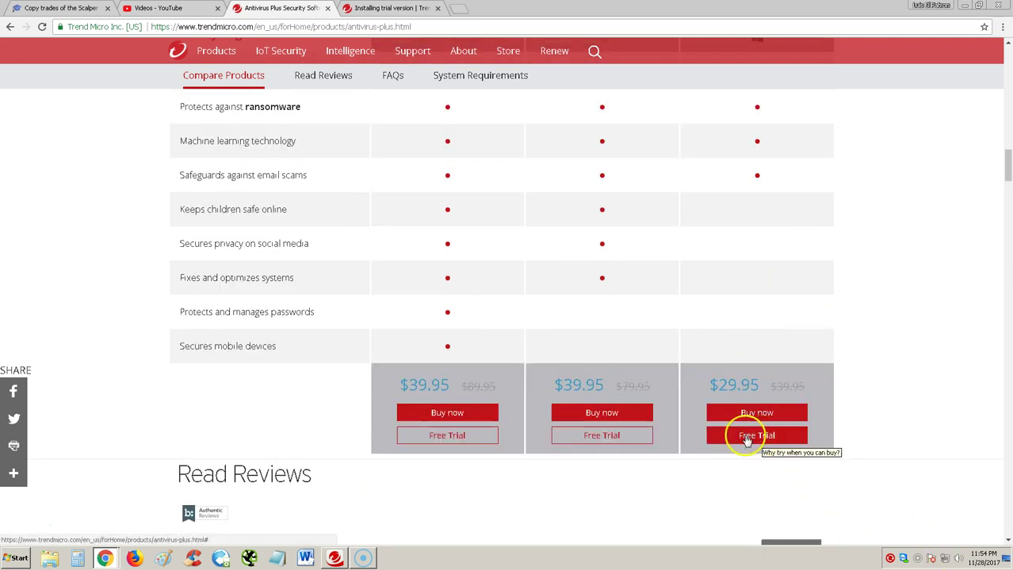
Continue to the Antivirus+ Security free trial and expand the For Windows PC installation steps.
{"action": "left_click", "coordinate": [748, 441]}
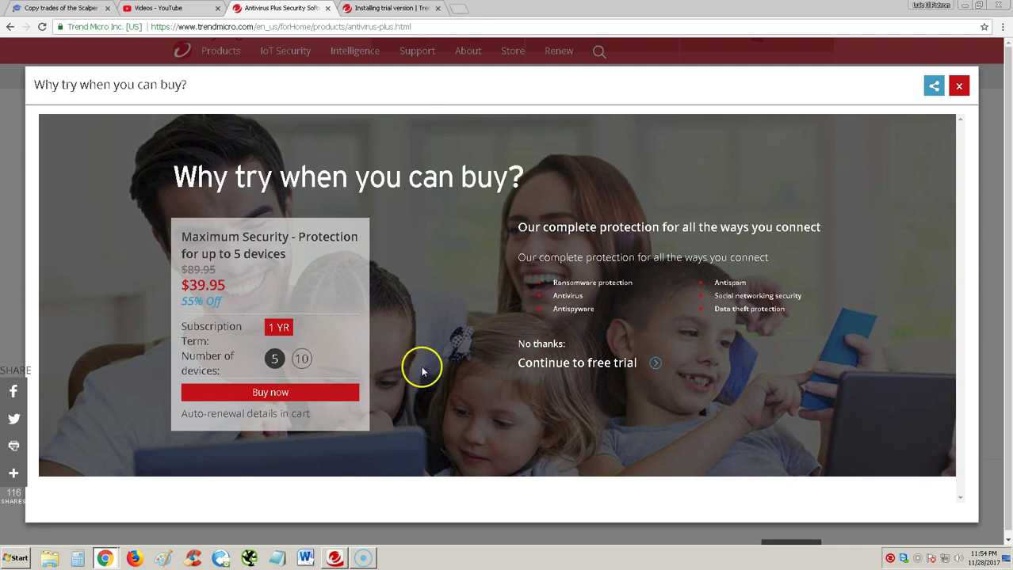
{"action": "left_click", "coordinate": [563, 367]}
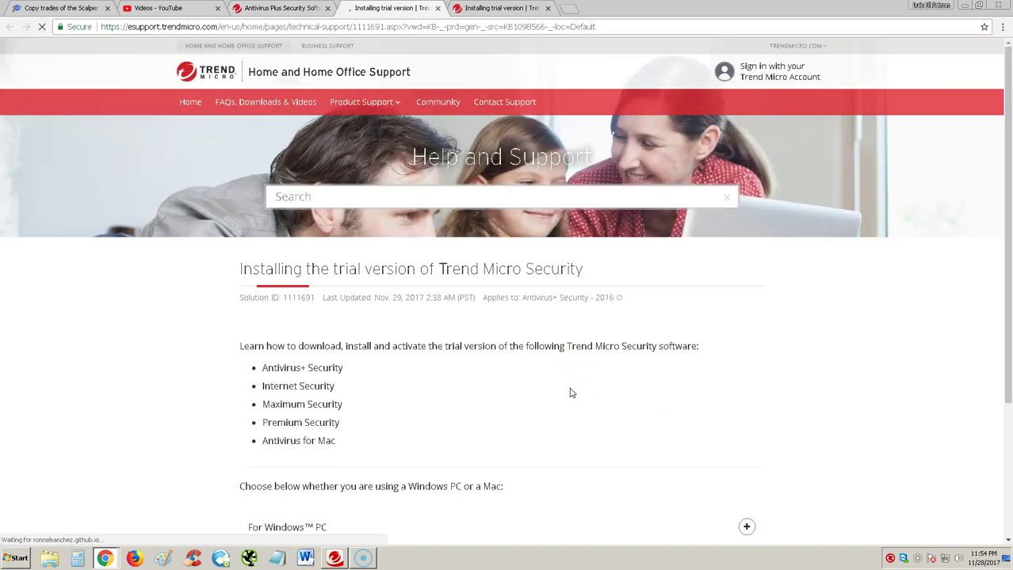
{"action": "scroll", "coordinate": [473, 361], "scroll_direction": "down", "scroll_amount": 3}
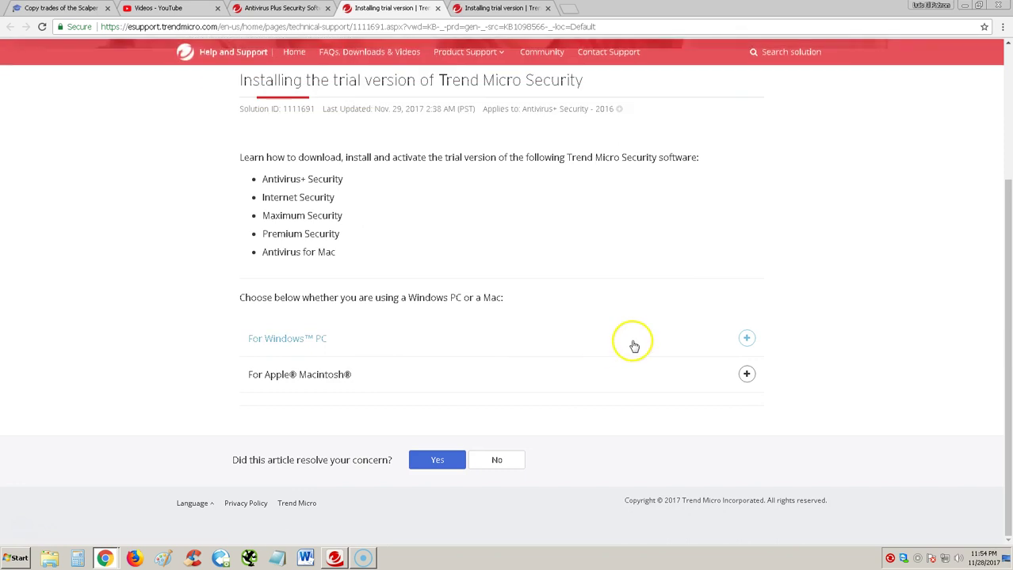
{"action": "left_click", "coordinate": [315, 346]}
{"action": "scroll", "coordinate": [388, 396], "scroll_direction": "down", "scroll_amount": 2}
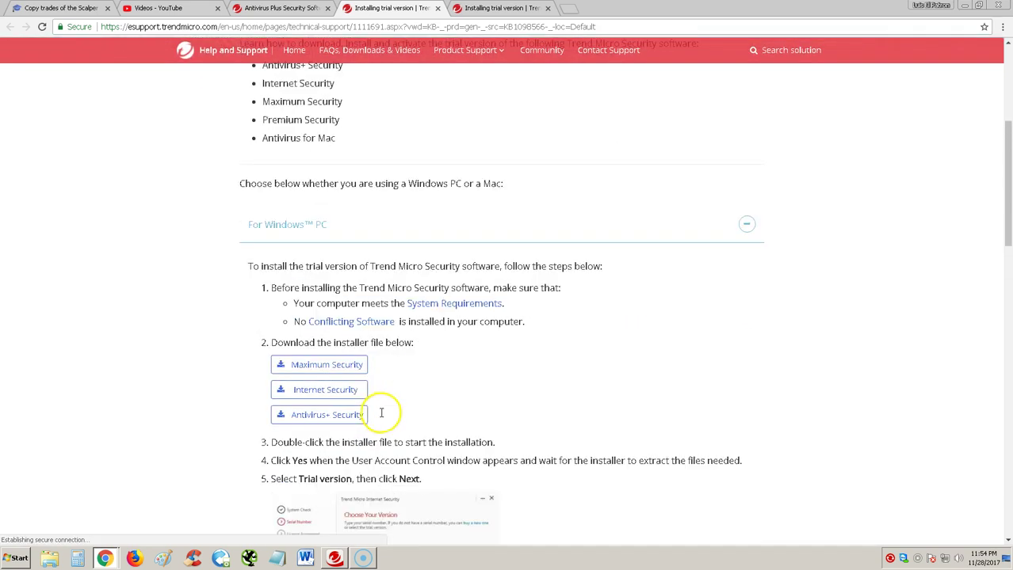
{"action": "scroll", "coordinate": [410, 414], "scroll_direction": "down", "scroll_amount": 13}
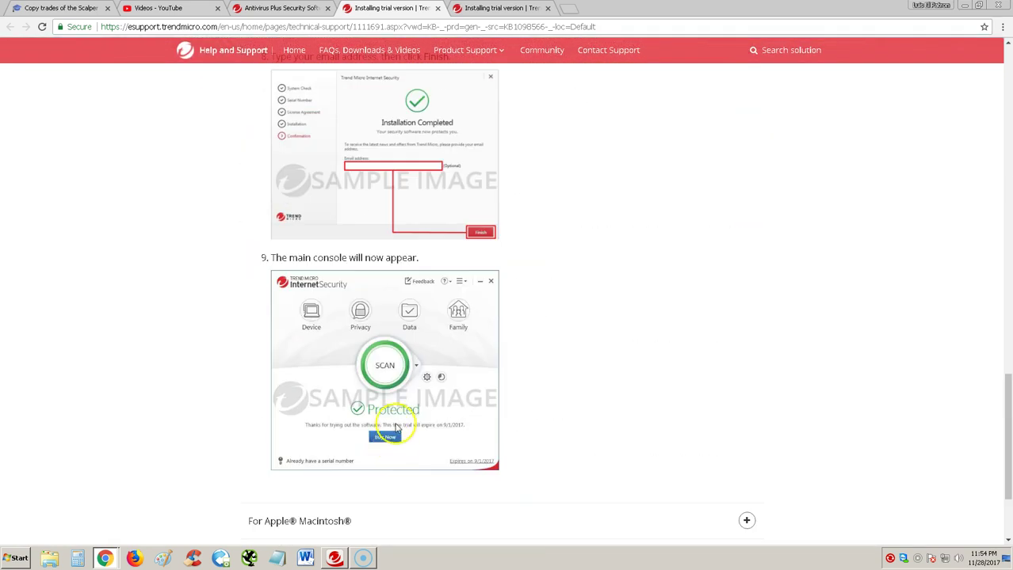
{"action": "scroll", "coordinate": [397, 426], "scroll_direction": "up", "scroll_amount": 12}
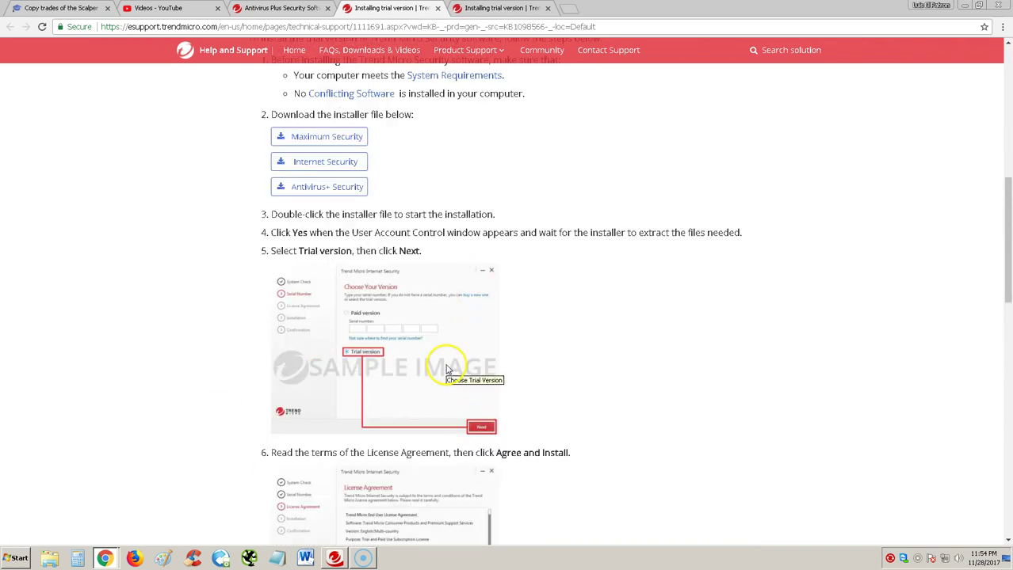
{"action": "scroll", "coordinate": [447, 369], "scroll_direction": "up", "scroll_amount": 1}
{"action": "scroll", "coordinate": [450, 372], "scroll_direction": "up", "scroll_amount": 3}
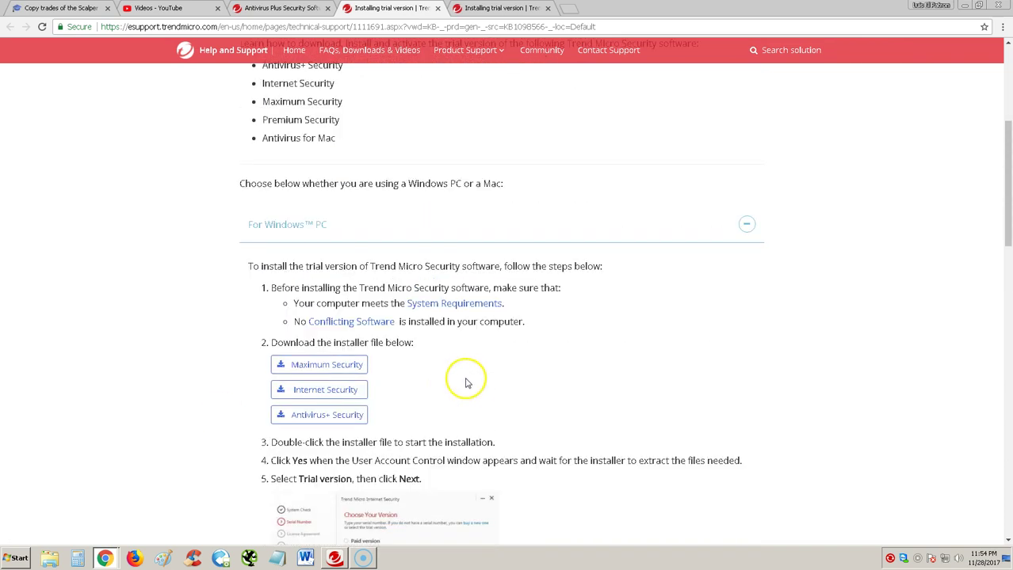
{"action": "scroll", "coordinate": [458, 366], "scroll_direction": "down", "scroll_amount": 4}
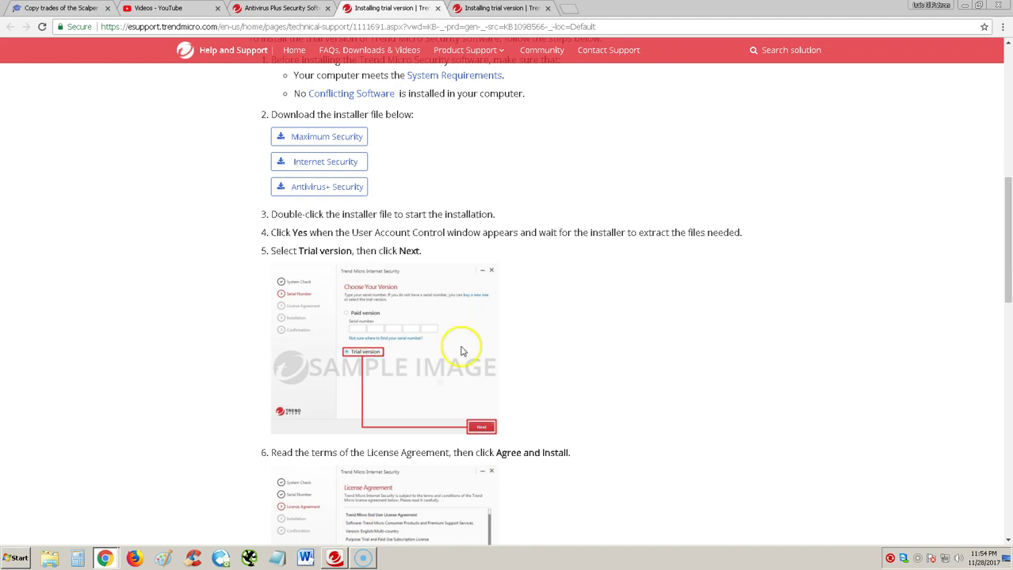
{"action": "scroll", "coordinate": [466, 329], "scroll_direction": "up", "scroll_amount": 2}
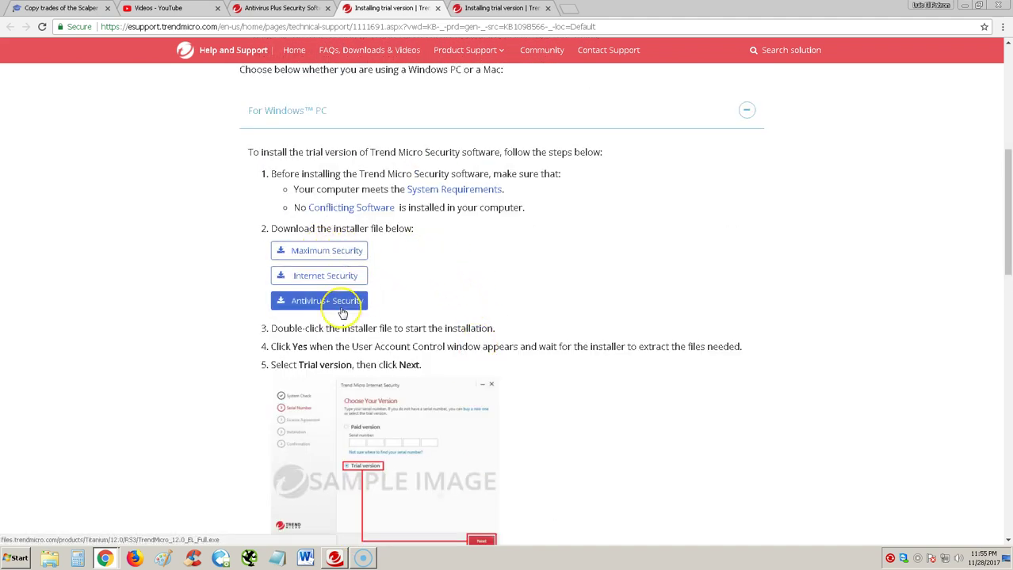
Download and run the Antivirus+ Security trial installer, then dismiss the antispyware notification.
{"action": "left_click", "coordinate": [343, 310]}
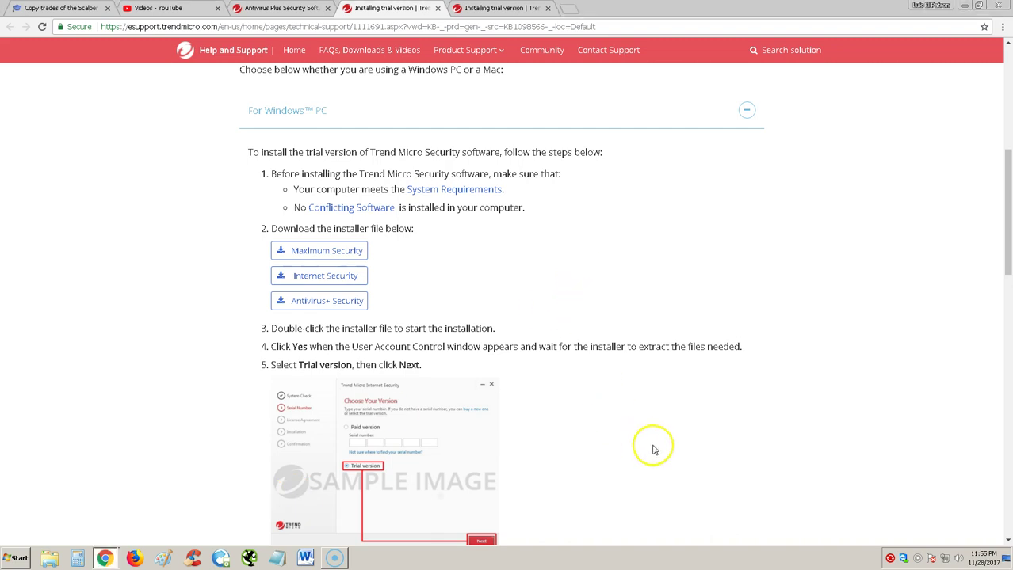
{"action": "left_click", "coordinate": [890, 559]}
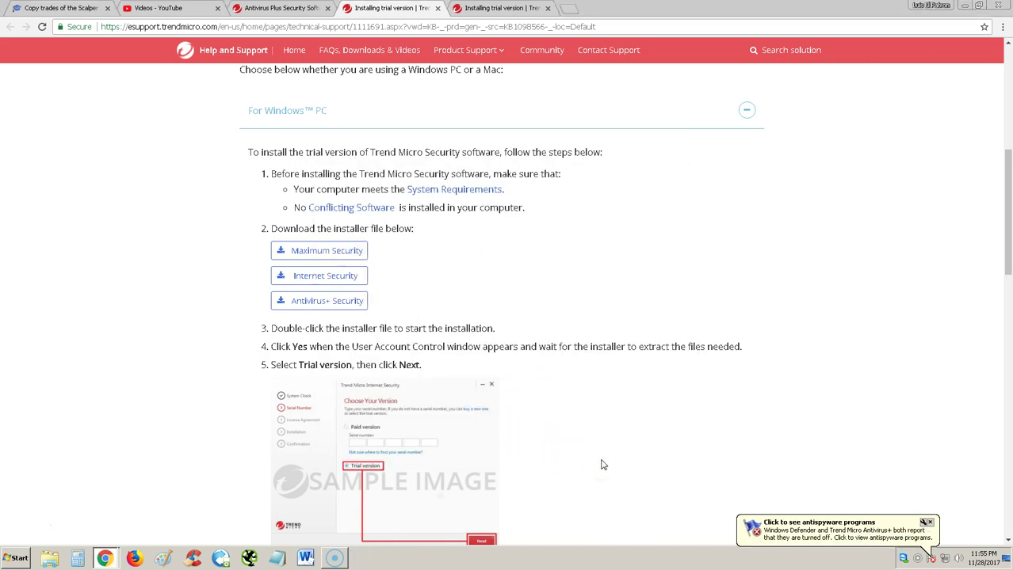
{"action": "left_click", "coordinate": [930, 523]}
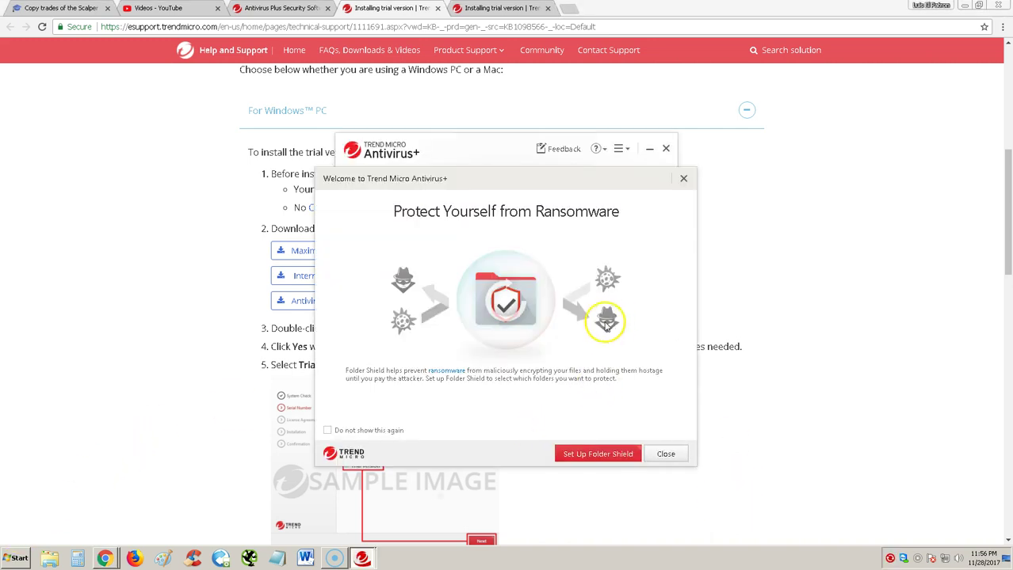
Close the ransomware welcome so it won't show again, and nudge the main window slightly.
{"action": "left_click", "coordinate": [327, 430]}
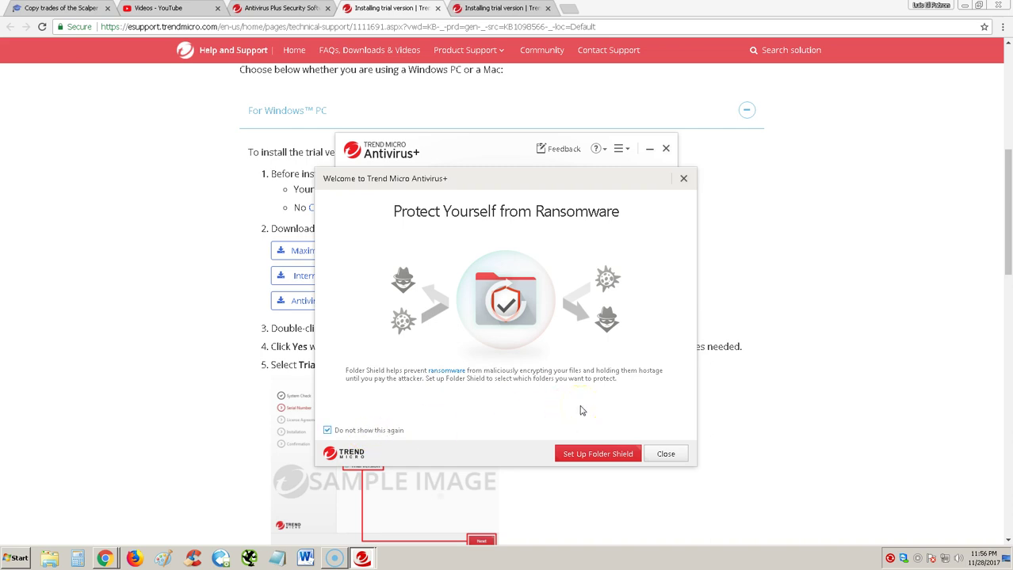
{"action": "left_click", "coordinate": [666, 455]}
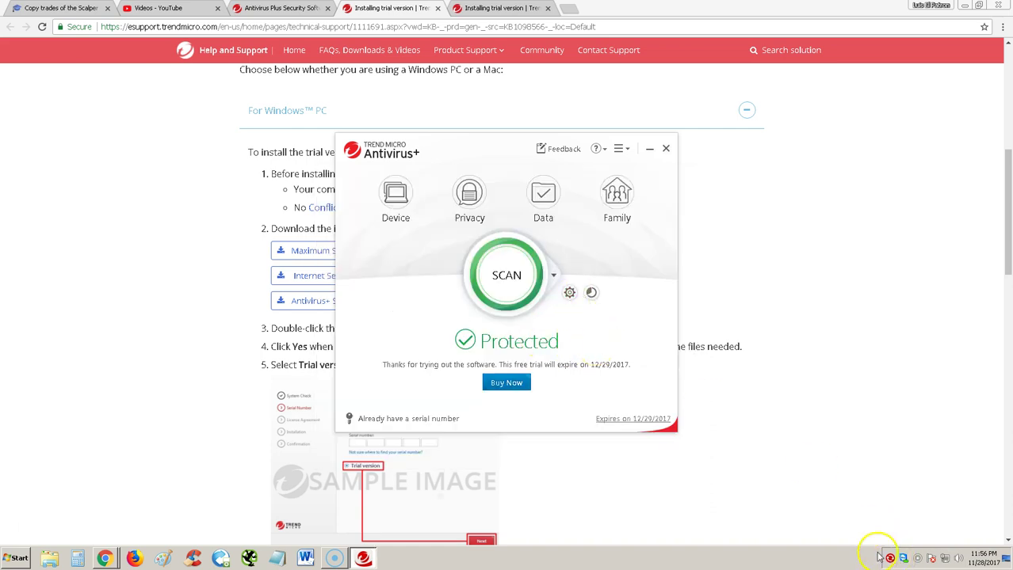
{"action": "left_click_drag", "start_coordinate": [493, 167], "coordinate": [496, 174]}
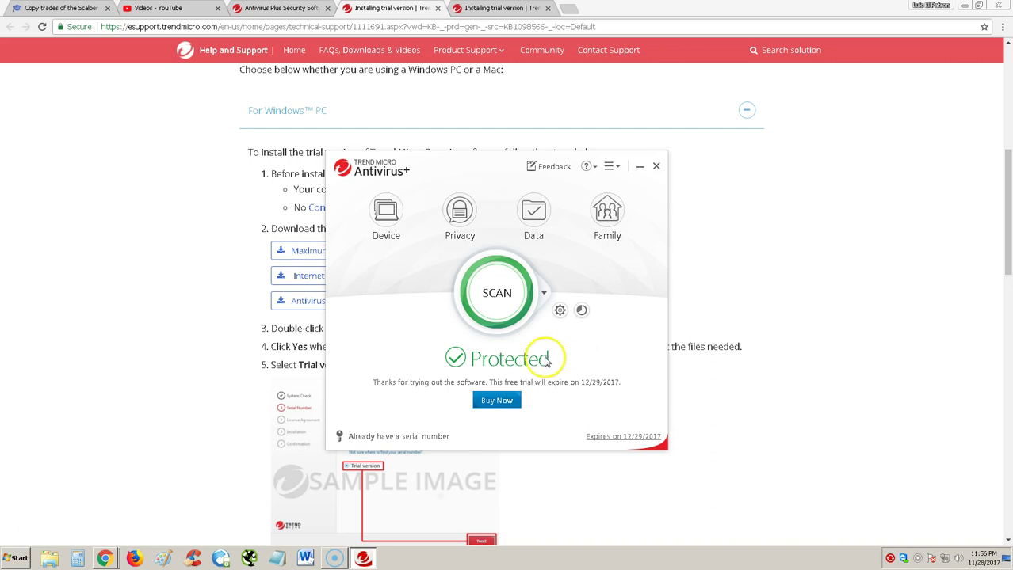
Launch a Full Scan from the SCAN options and collapse the scan details.
{"action": "left_click", "coordinate": [544, 294]}
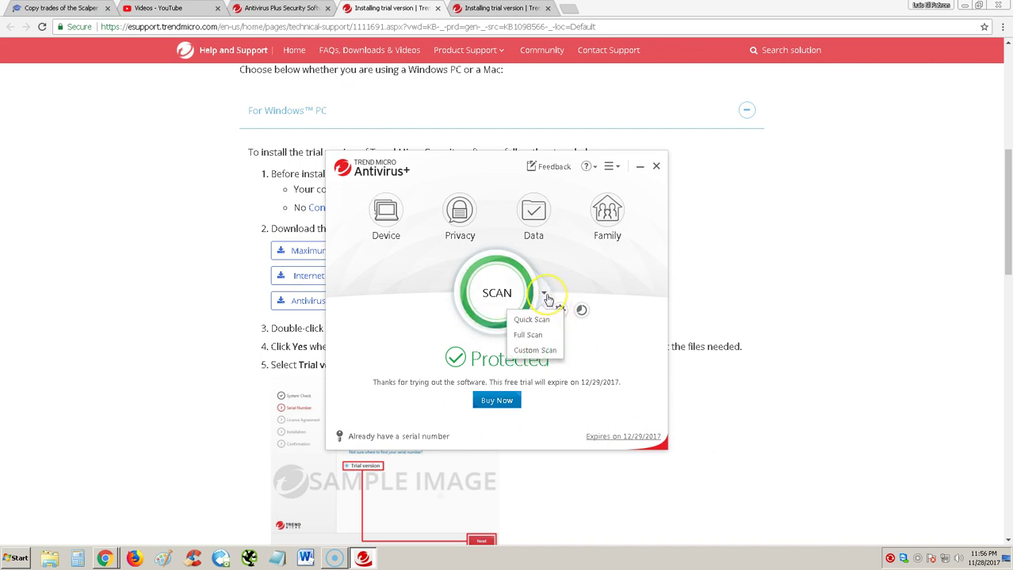
{"action": "left_click", "coordinate": [545, 296]}
{"action": "left_click", "coordinate": [545, 295]}
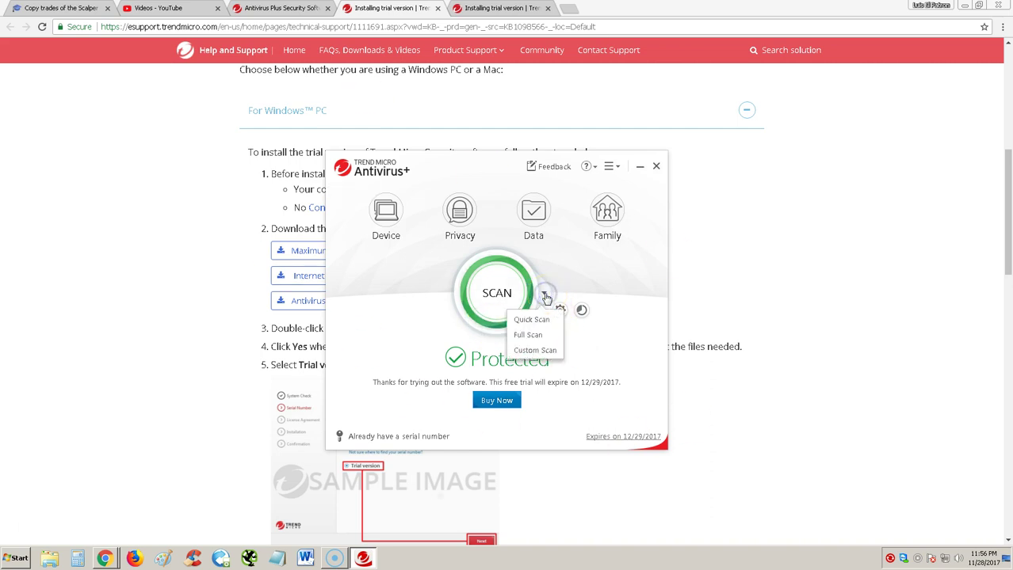
{"action": "left_click", "coordinate": [544, 336]}
{"action": "left_click", "coordinate": [533, 336]}
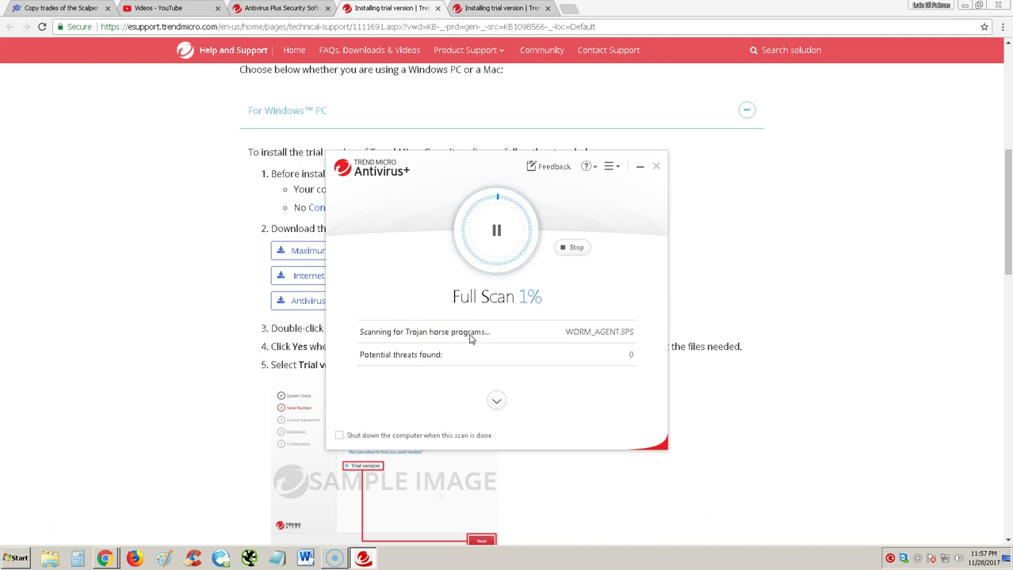
{"action": "left_click", "coordinate": [496, 400]}
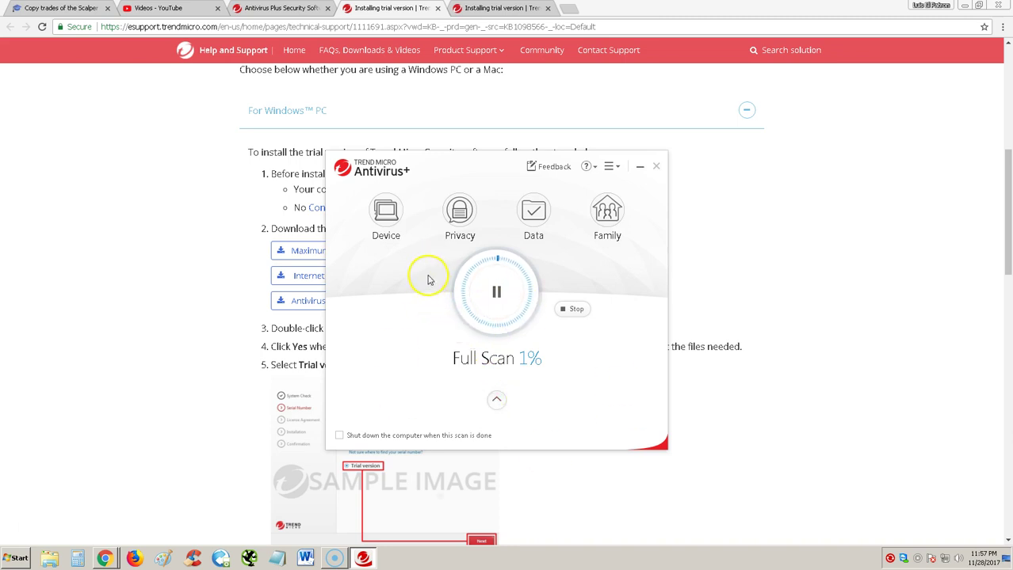
Go to the Device page, reposition the window, and choose to configure Mute Mode.
{"action": "left_click", "coordinate": [386, 212]}
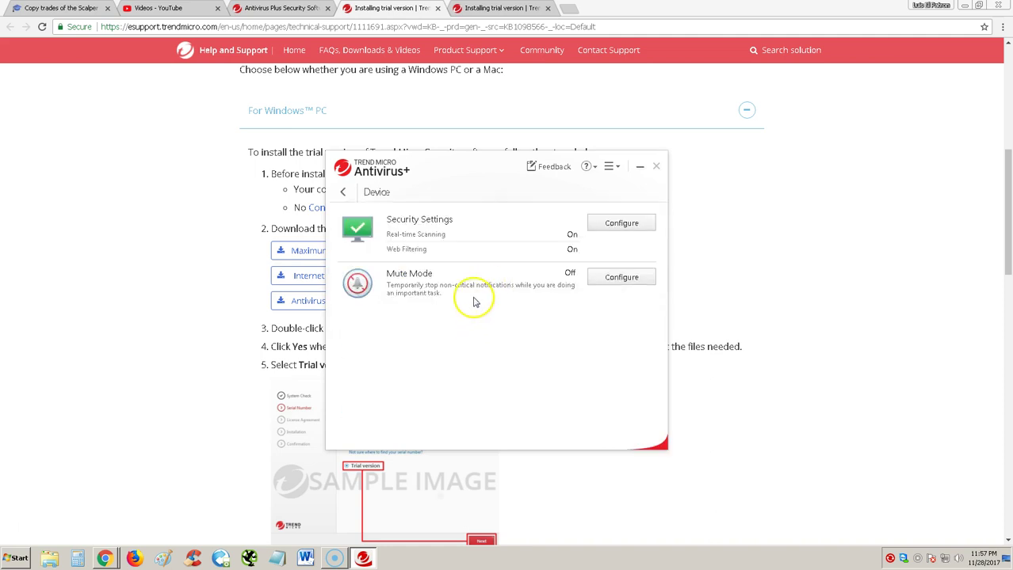
{"action": "left_click", "coordinate": [412, 245]}
{"action": "mouse_move", "coordinate": [497, 173]}
{"action": "left_mouse_down"}
{"action": "mouse_move", "coordinate": [529, 187]}
{"action": "mouse_move", "coordinate": [493, 168]}
{"action": "mouse_move", "coordinate": [500, 180]}
{"action": "left_mouse_up"}
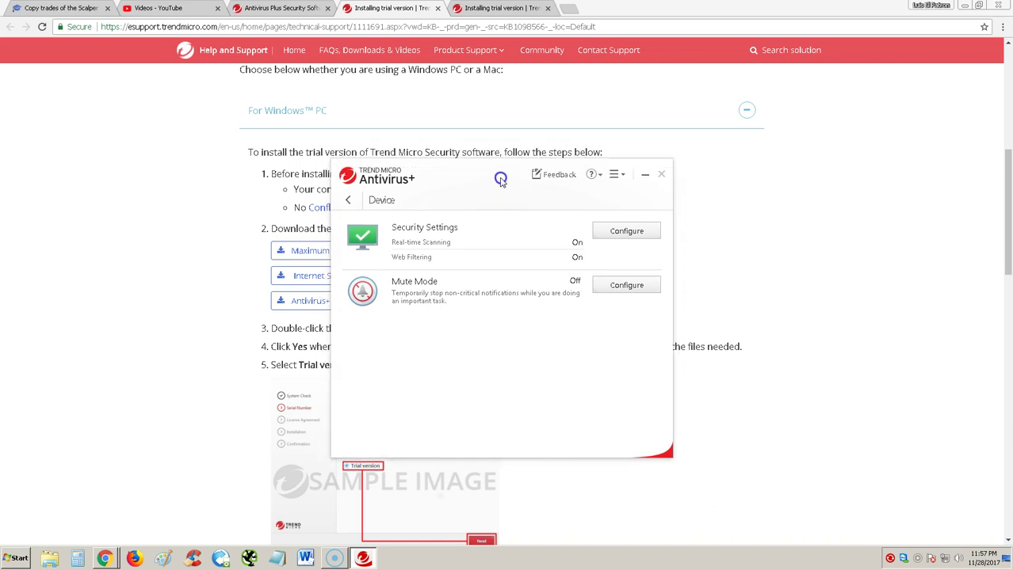
{"action": "left_click", "coordinate": [627, 292]}
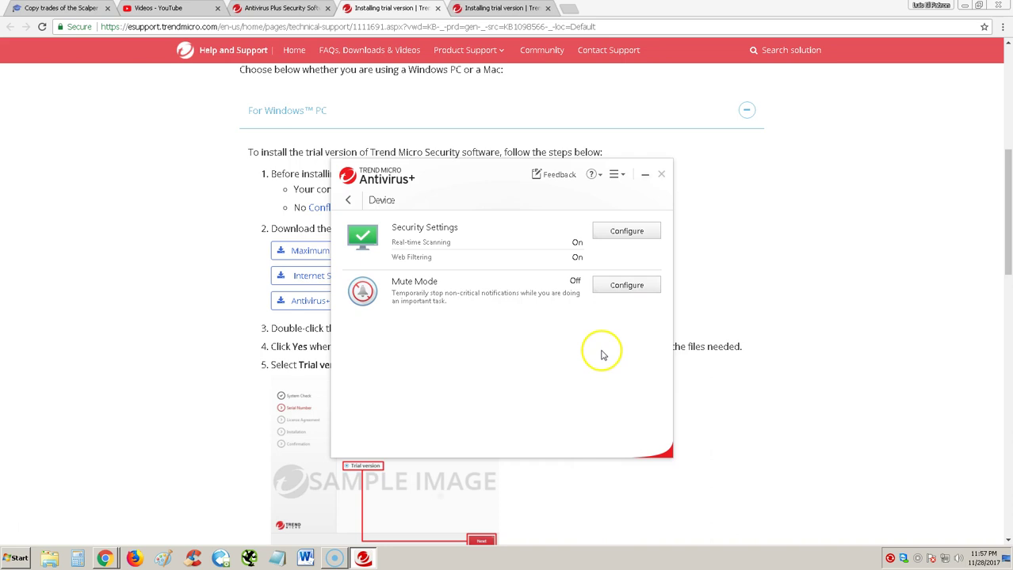
Turn Mute Mode on for 2 hours with Windows Update disabled.
{"action": "left_click", "coordinate": [626, 286]}
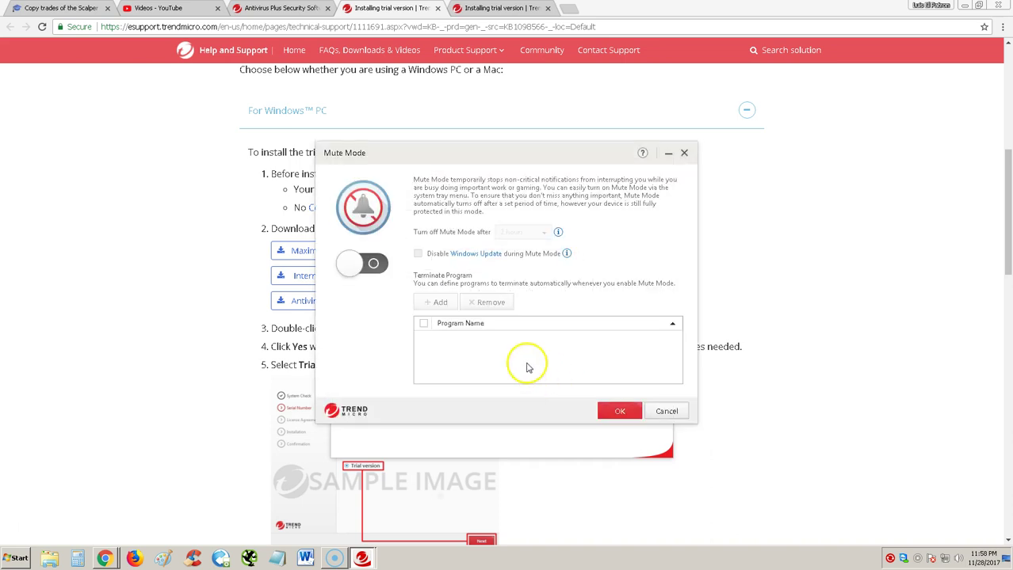
{"action": "left_click", "coordinate": [374, 268]}
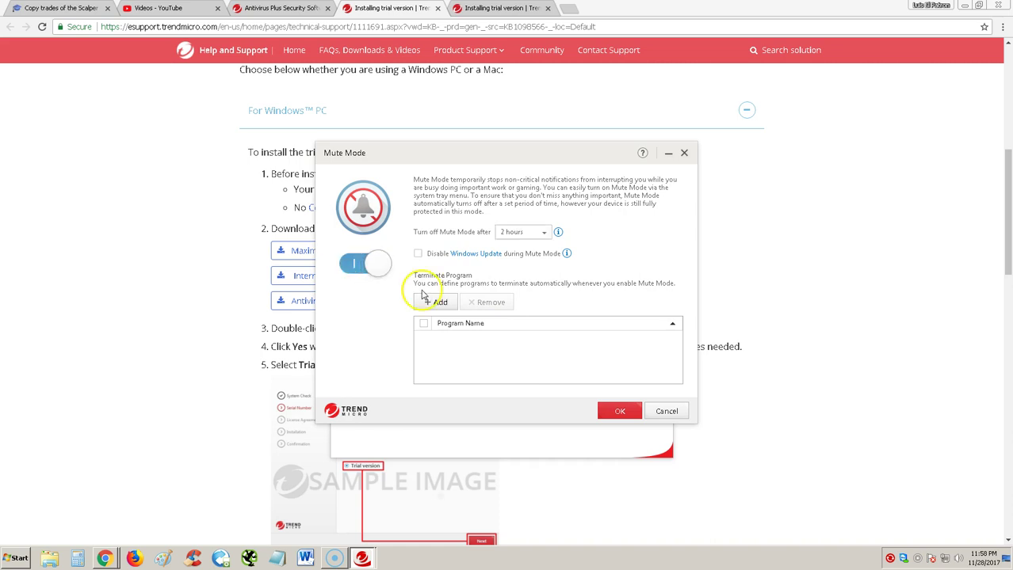
{"action": "left_click", "coordinate": [531, 233]}
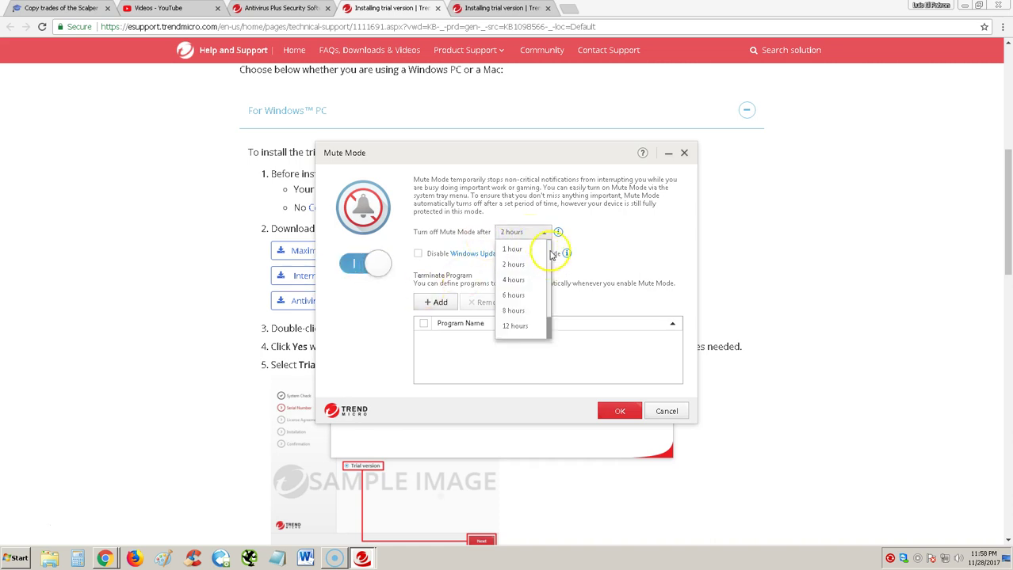
{"action": "scroll", "coordinate": [539, 290], "scroll_direction": "up", "scroll_amount": 2}
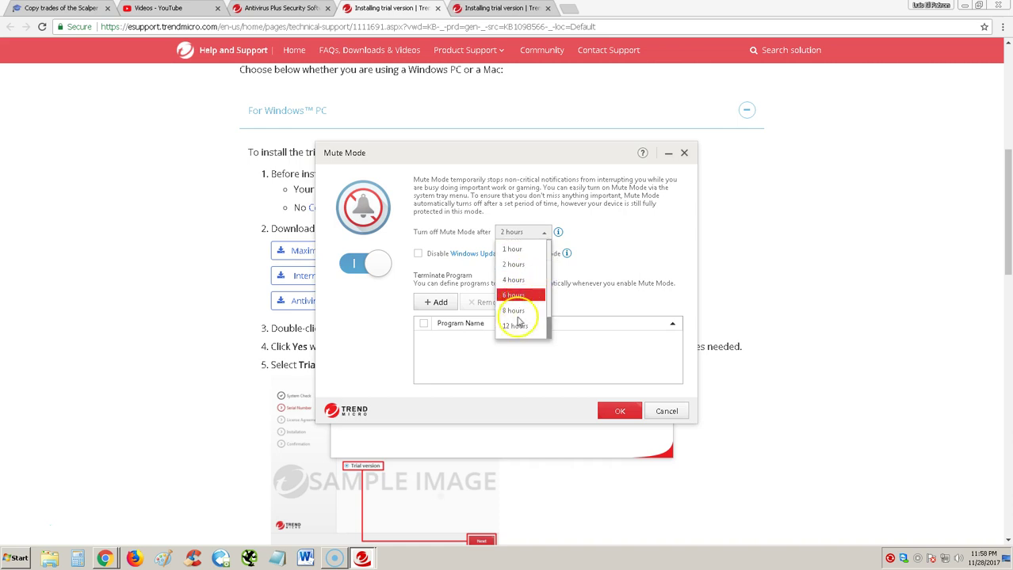
{"action": "left_click", "coordinate": [657, 246]}
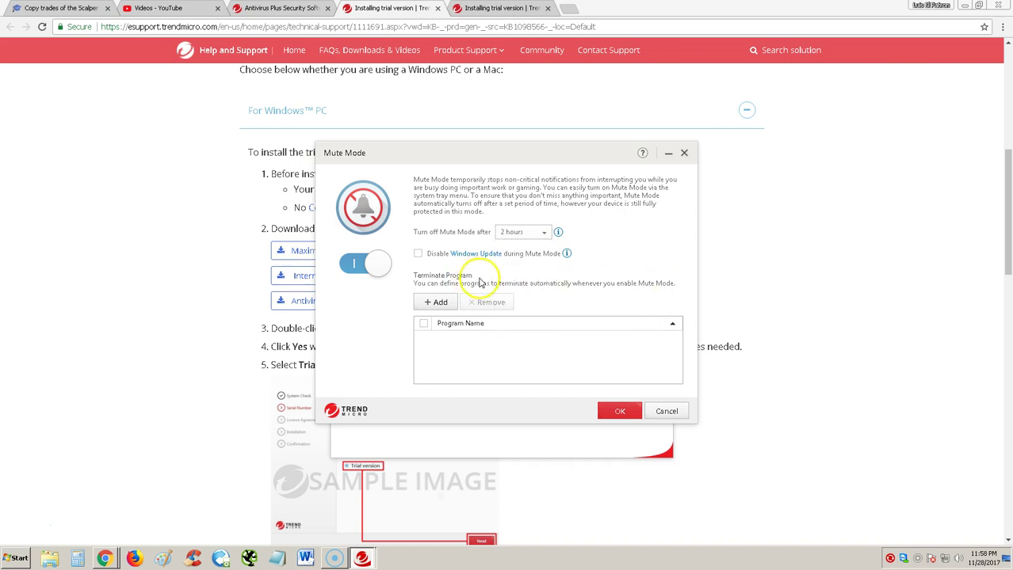
{"action": "left_click", "coordinate": [418, 254]}
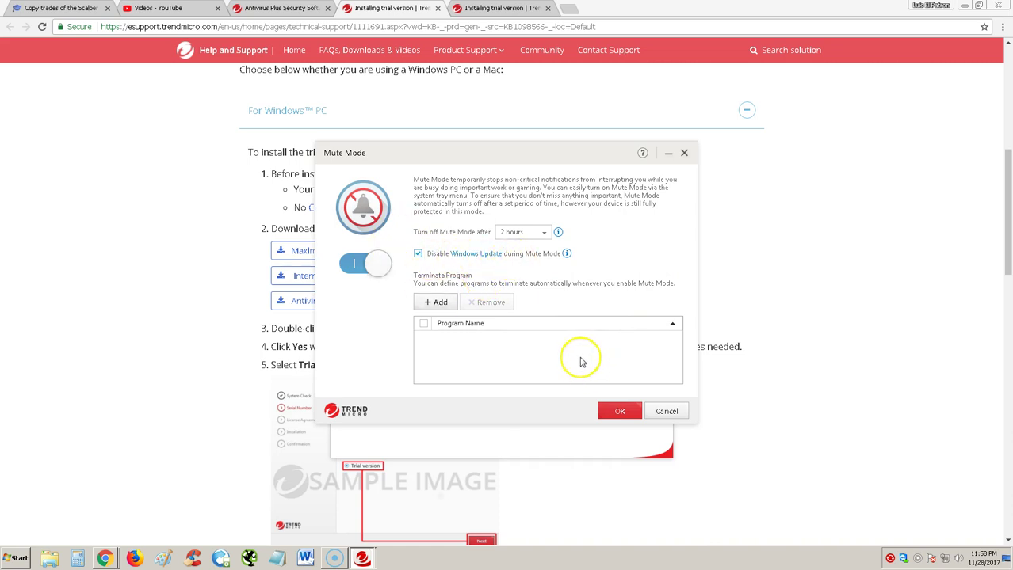
Preview the programs-to-close list, switch Mute Mode back off, and cancel the changes.
{"action": "left_click", "coordinate": [441, 303]}
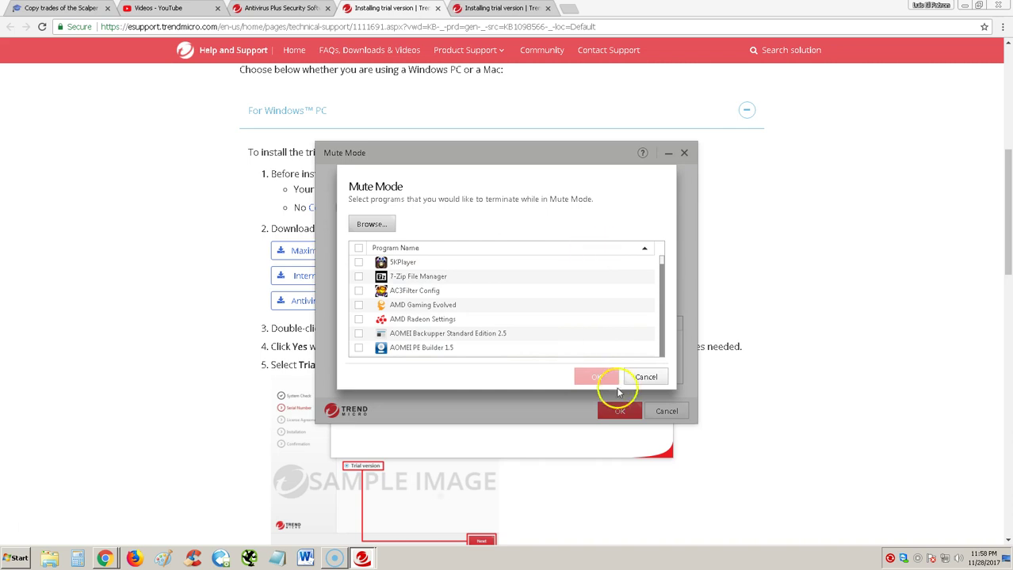
{"action": "left_click", "coordinate": [645, 377]}
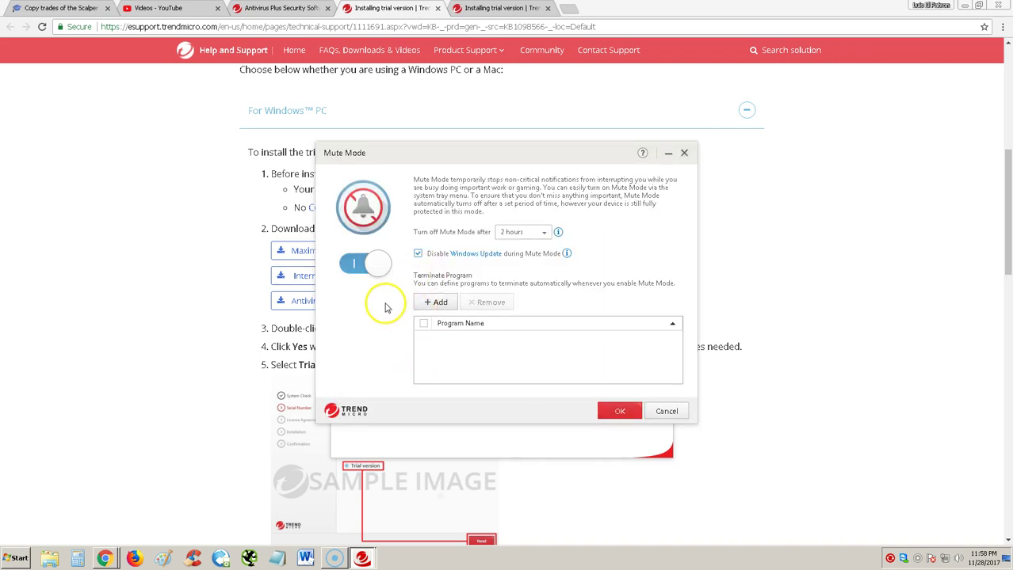
{"action": "left_click", "coordinate": [360, 265]}
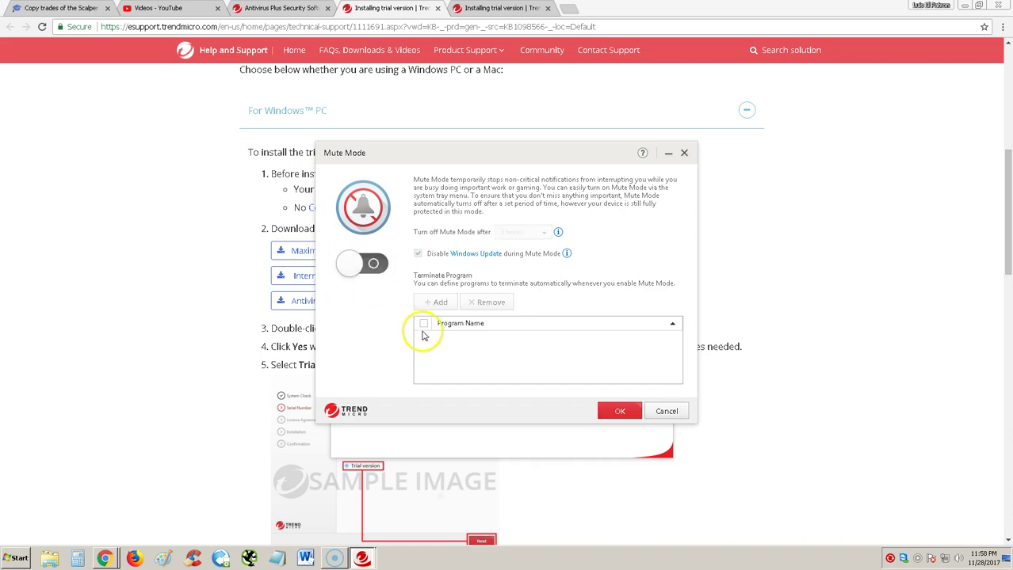
{"action": "left_click", "coordinate": [667, 412]}
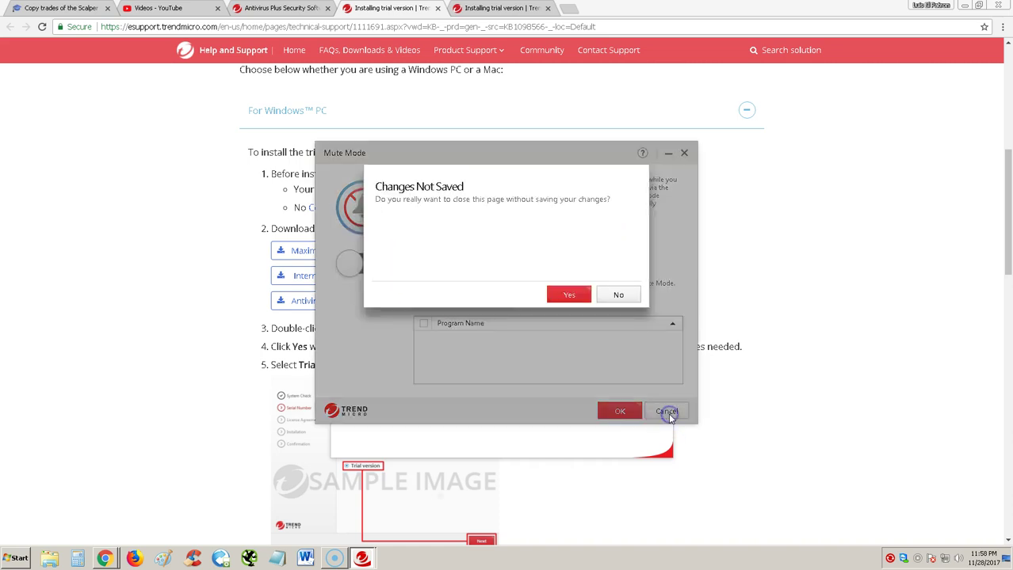
Discard the Mute Mode changes, then install Social Networking Protection for Chrome from Privacy settings.
{"action": "left_click", "coordinate": [572, 295]}
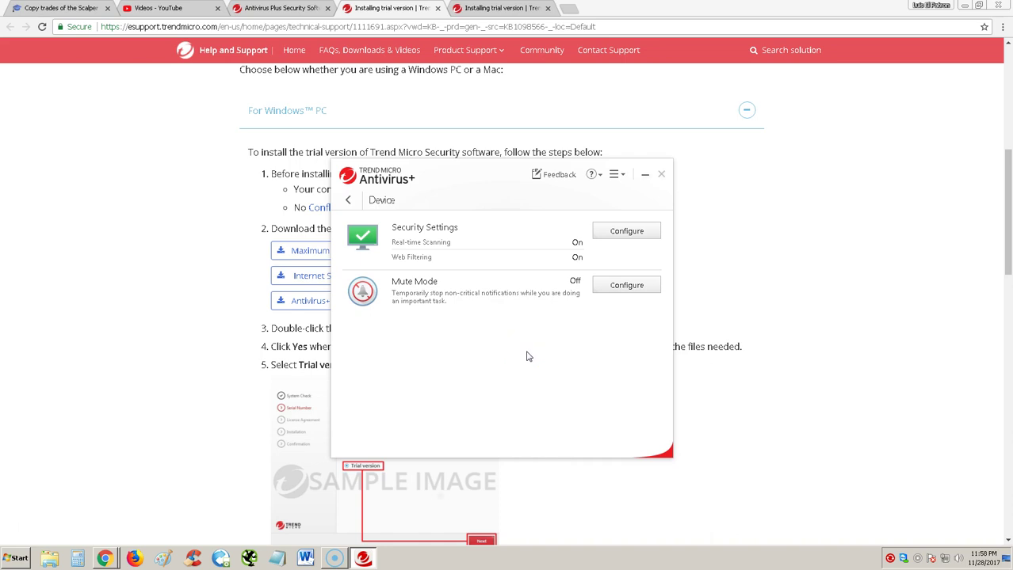
{"action": "left_click", "coordinate": [349, 200]}
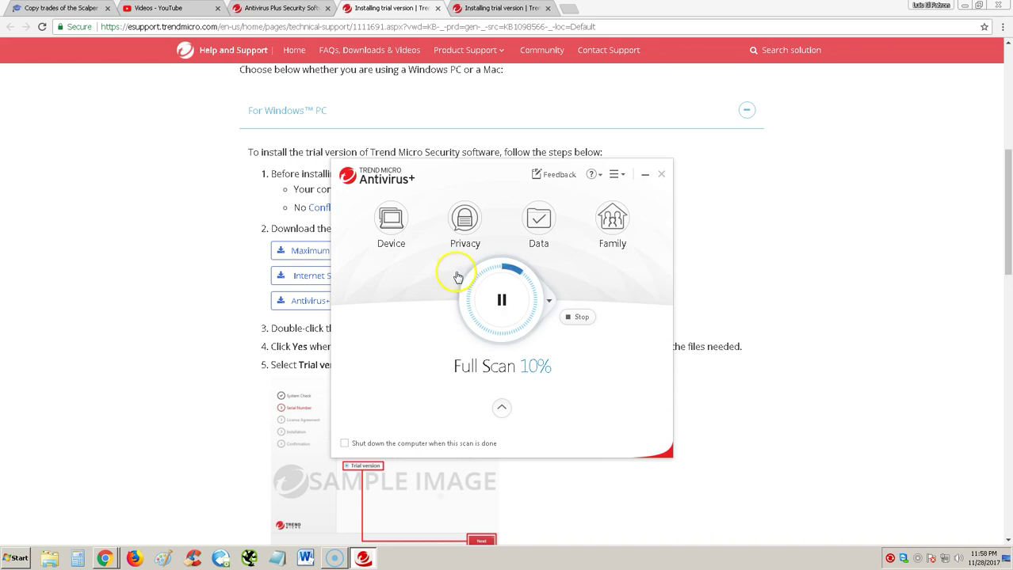
{"action": "left_click", "coordinate": [465, 224]}
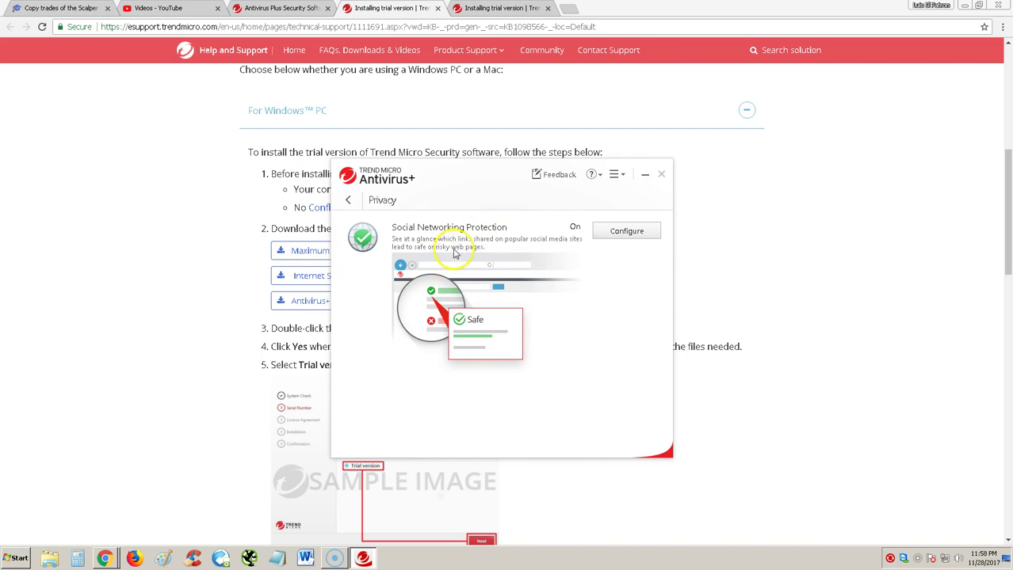
{"action": "left_click", "coordinate": [626, 231]}
{"action": "left_click", "coordinate": [626, 231]}
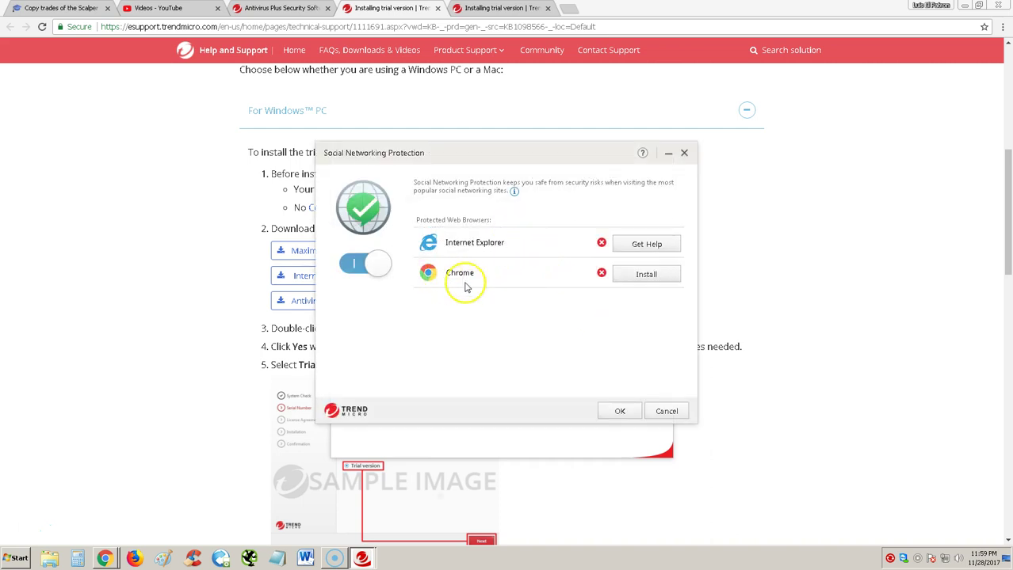
{"action": "left_click", "coordinate": [629, 279]}
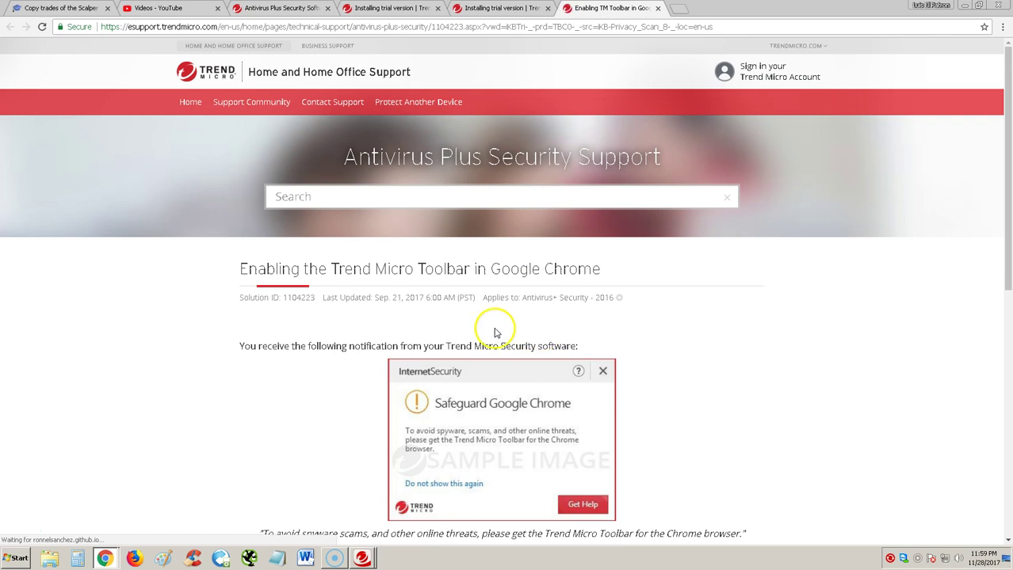
Find the toolbar download note in the support article and follow its Chrome Webstore link.
{"action": "left_click_drag", "start_coordinate": [362, 269], "coordinate": [611, 279]}
{"action": "left_click", "coordinate": [609, 289]}
{"action": "scroll", "coordinate": [593, 282], "scroll_direction": "down", "scroll_amount": 1}
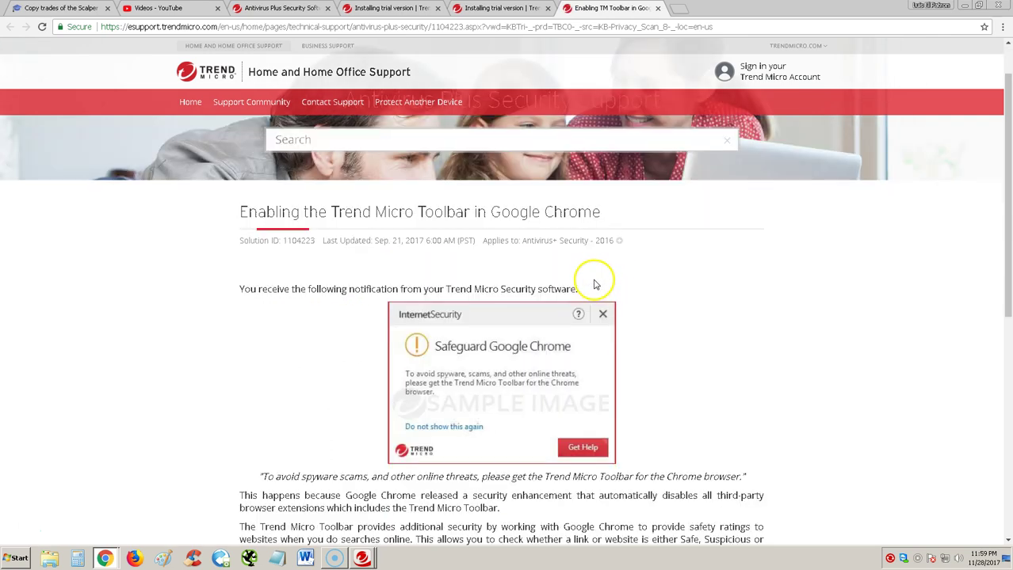
{"action": "scroll", "coordinate": [602, 317], "scroll_direction": "down", "scroll_amount": 2}
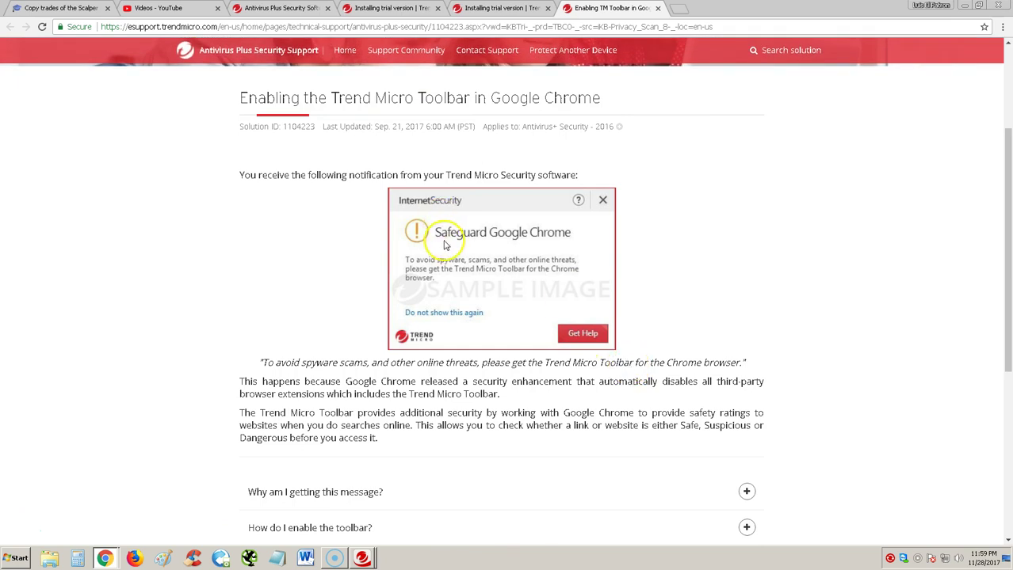
{"action": "scroll", "coordinate": [483, 360], "scroll_direction": "down", "scroll_amount": 3}
{"action": "scroll", "coordinate": [498, 366], "scroll_direction": "down", "scroll_amount": 3}
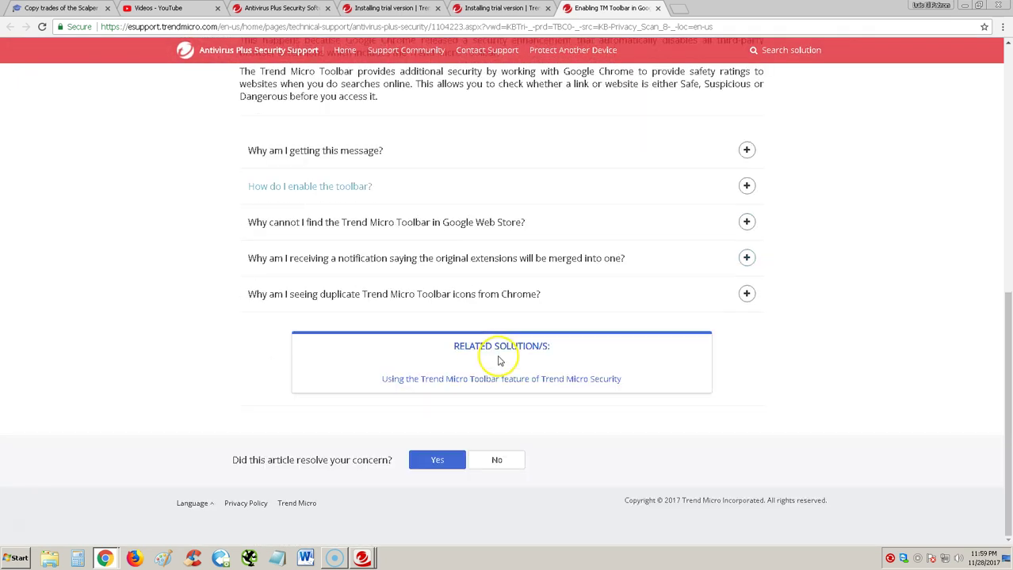
{"action": "scroll", "coordinate": [441, 358], "scroll_direction": "up", "scroll_amount": 5}
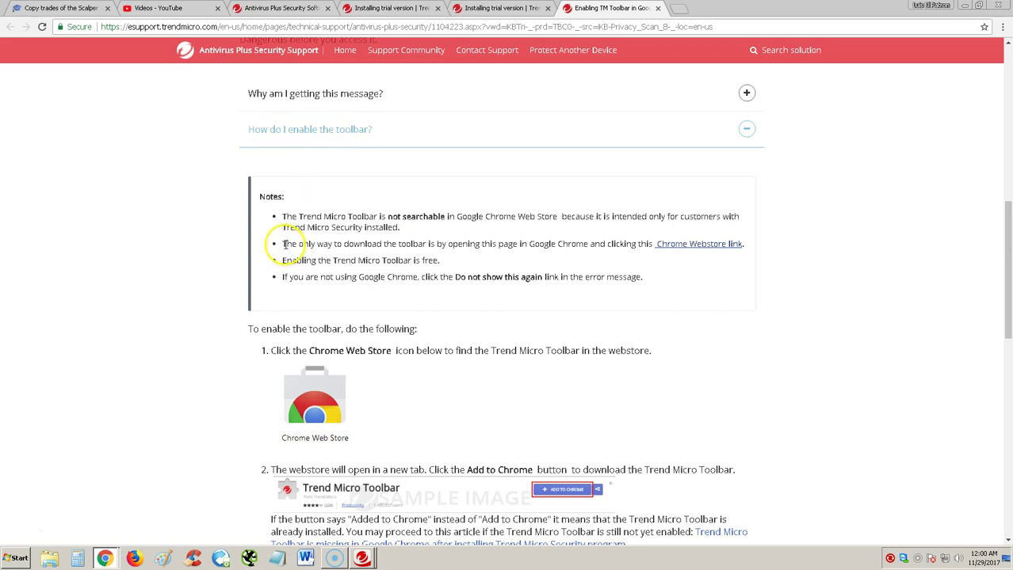
{"action": "left_click_drag", "start_coordinate": [283, 244], "coordinate": [606, 247]}
{"action": "left_click", "coordinate": [634, 250]}
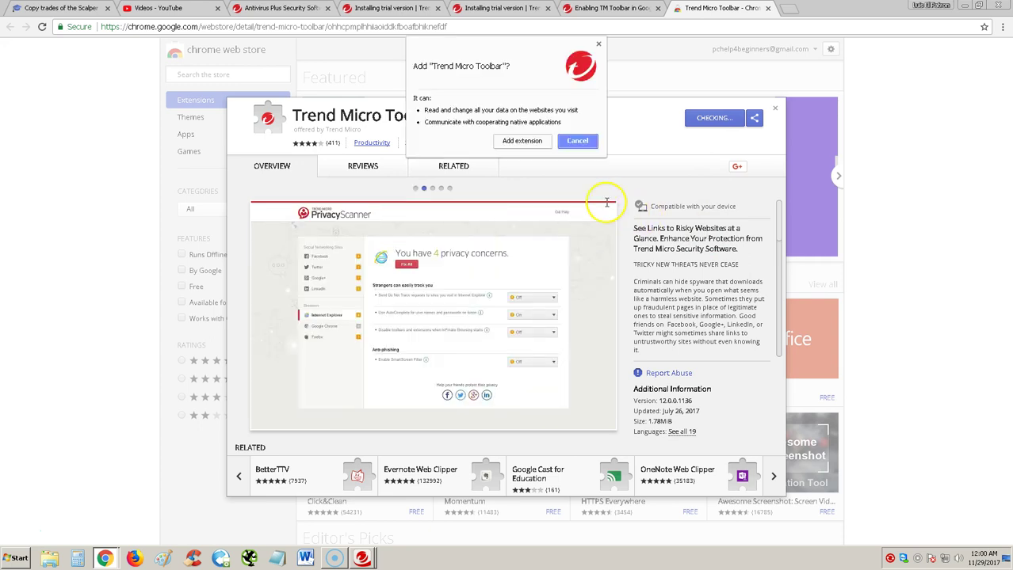
Confirm adding the Trend Micro Toolbar extension, close its listing, and check the toolbar's options menu.
{"action": "left_click", "coordinate": [519, 140]}
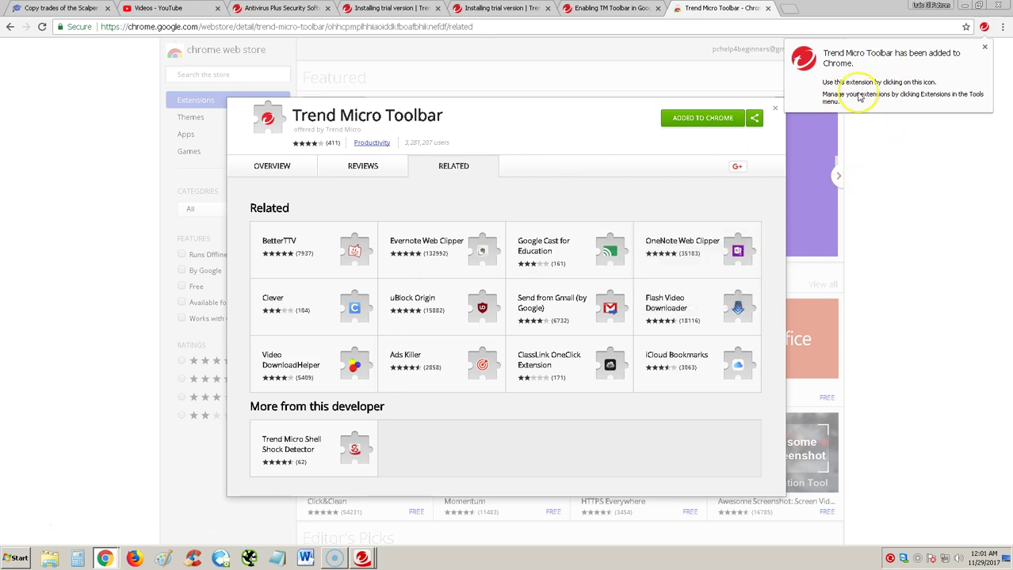
{"action": "left_click", "coordinate": [904, 150]}
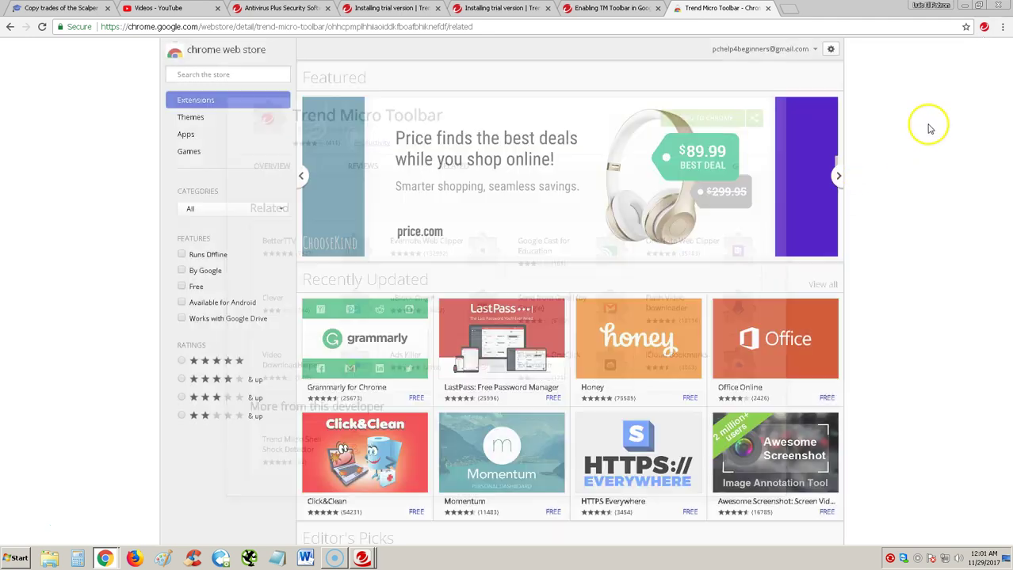
{"action": "left_click", "coordinate": [984, 28]}
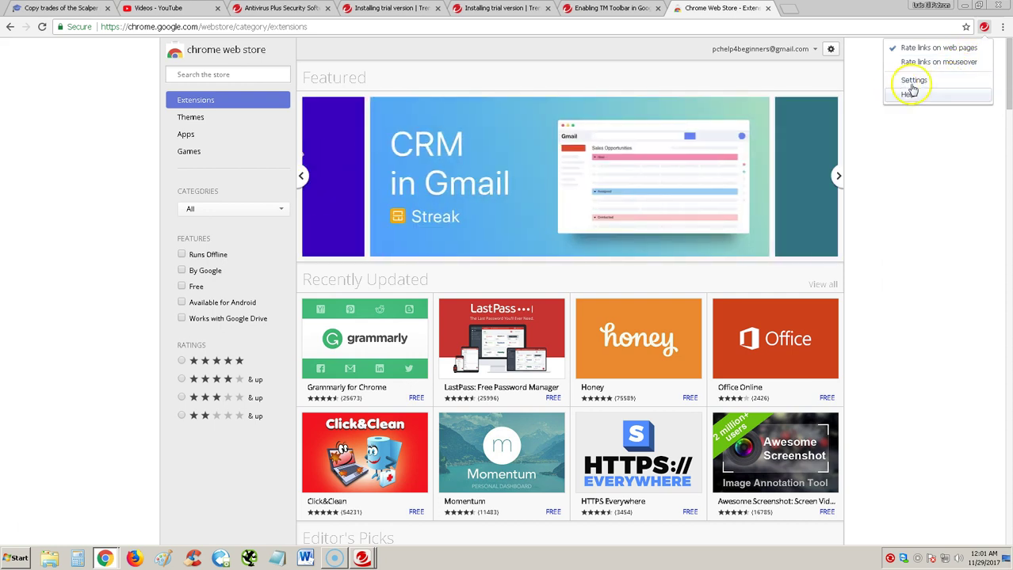
{"action": "left_click", "coordinate": [882, 141]}
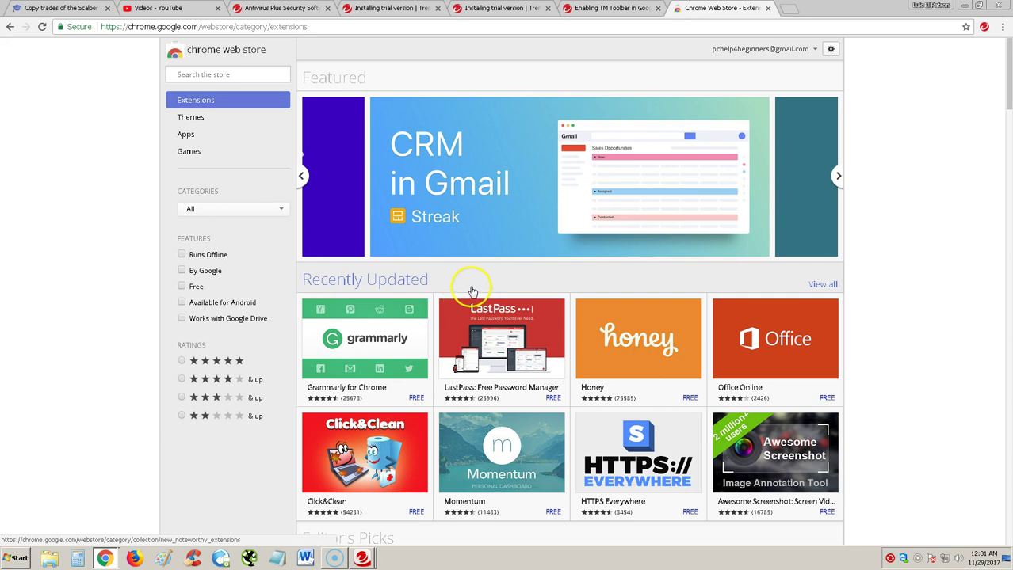
Bring Antivirus+ to the front, return home, and open Data's Folder Shield protection setup.
{"action": "left_click", "coordinate": [365, 559]}
{"action": "left_click", "coordinate": [378, 531]}
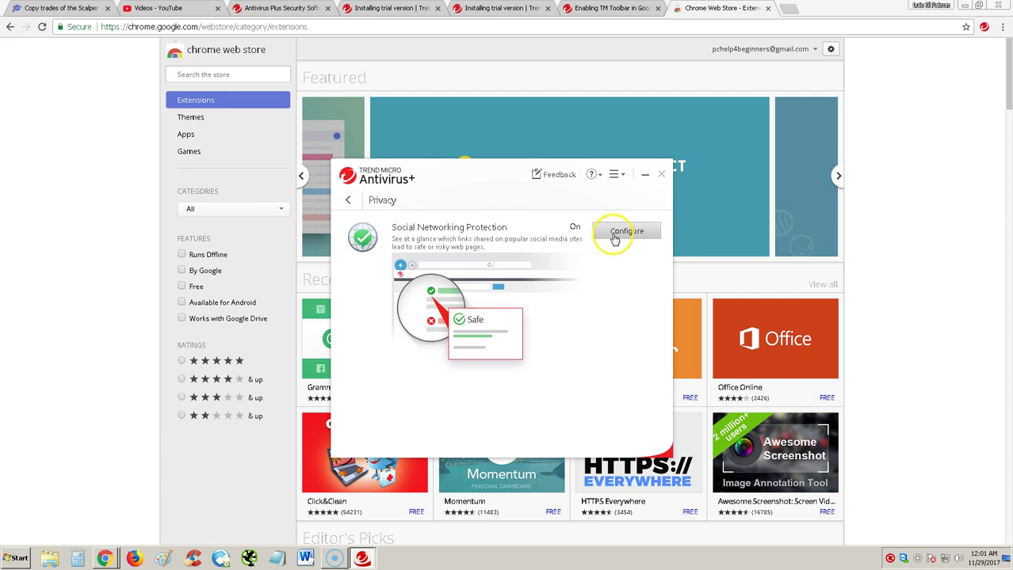
{"action": "left_click", "coordinate": [348, 199]}
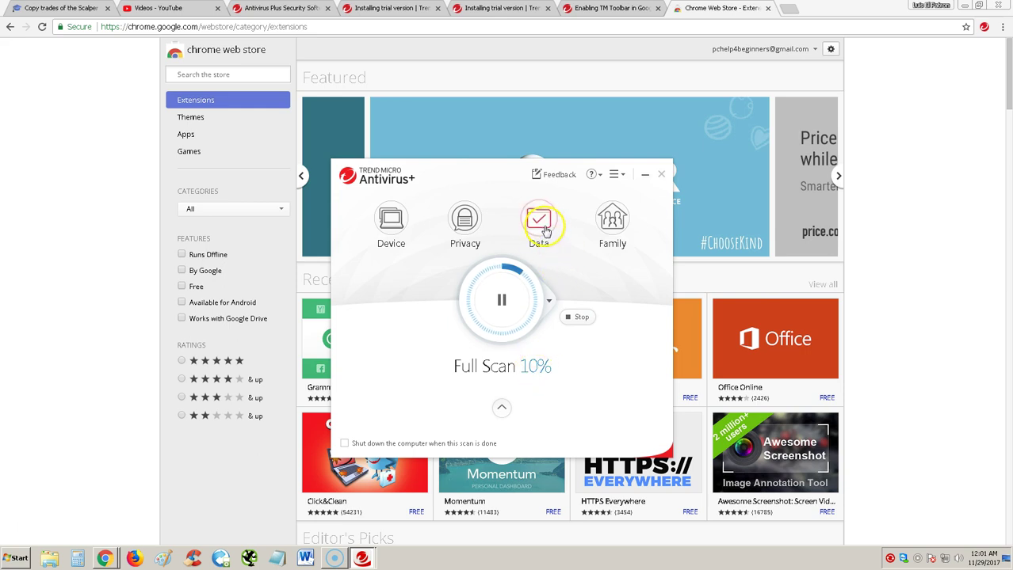
{"action": "left_click", "coordinate": [542, 225]}
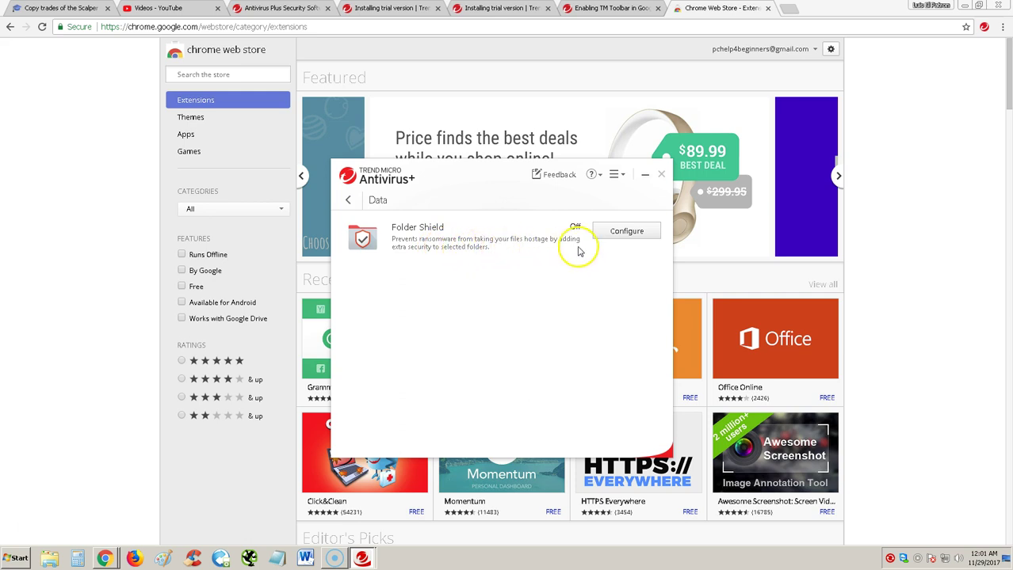
{"action": "left_click", "coordinate": [610, 237]}
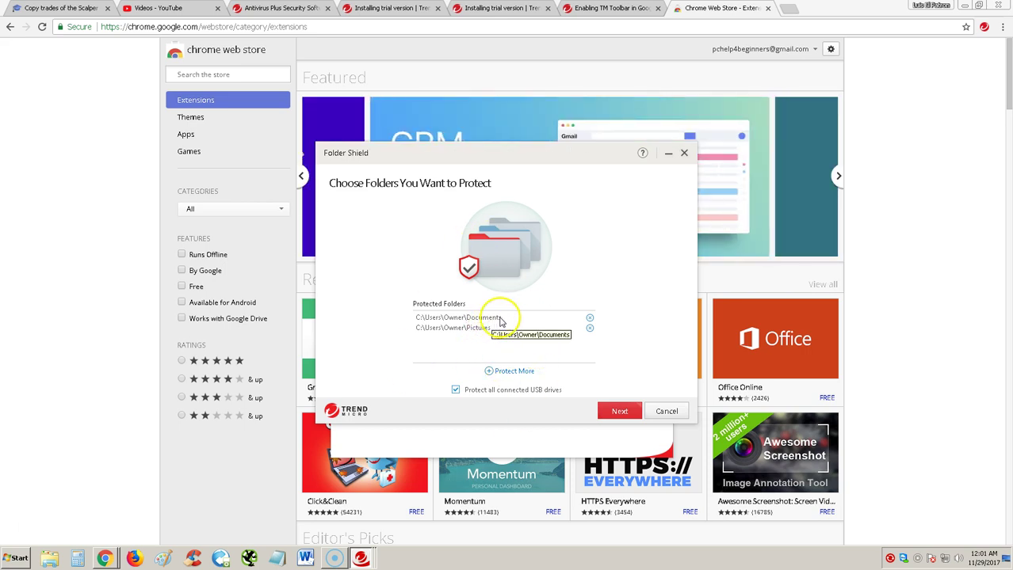
Open Folder Shield's Protect More folder chooser, close it unchanged, and cancel the setup.
{"action": "left_click", "coordinate": [508, 372]}
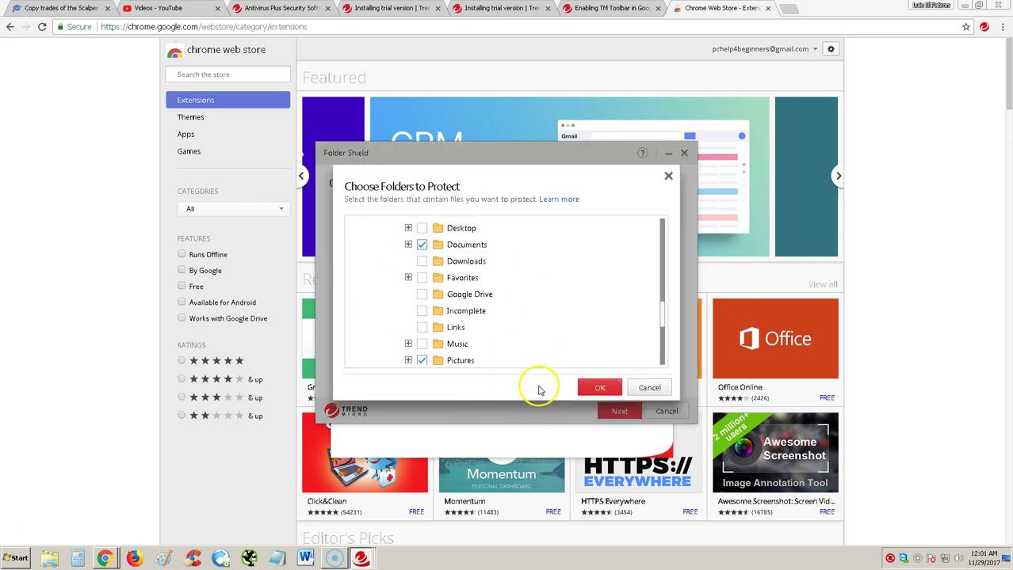
{"action": "left_click", "coordinate": [670, 180]}
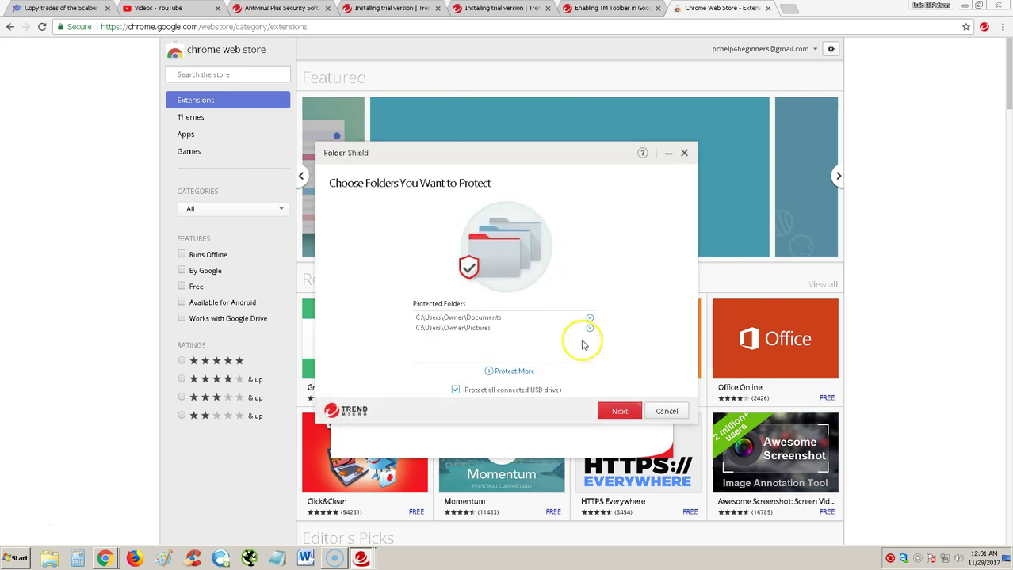
{"action": "left_click", "coordinate": [491, 394]}
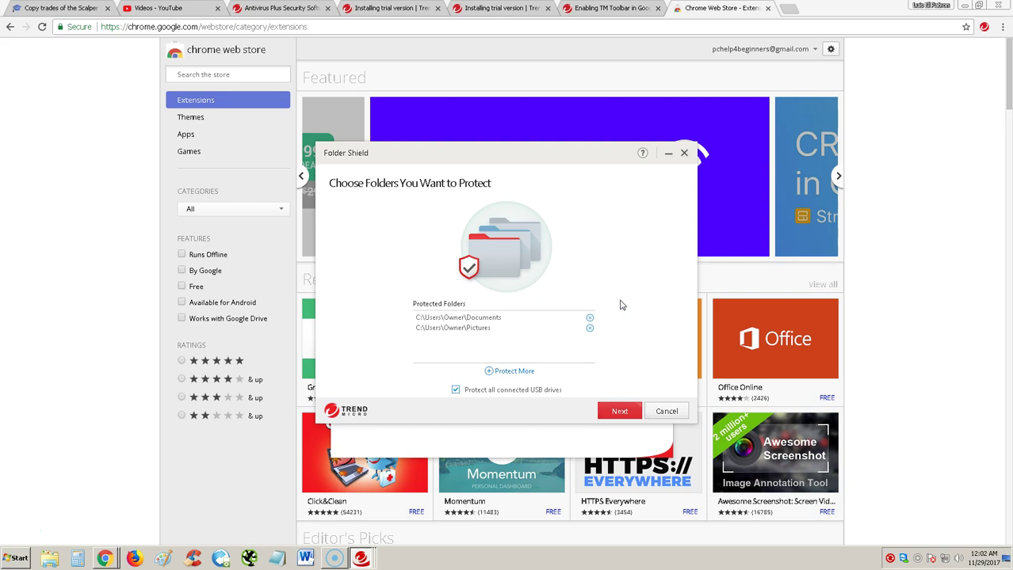
{"action": "left_click", "coordinate": [664, 413]}
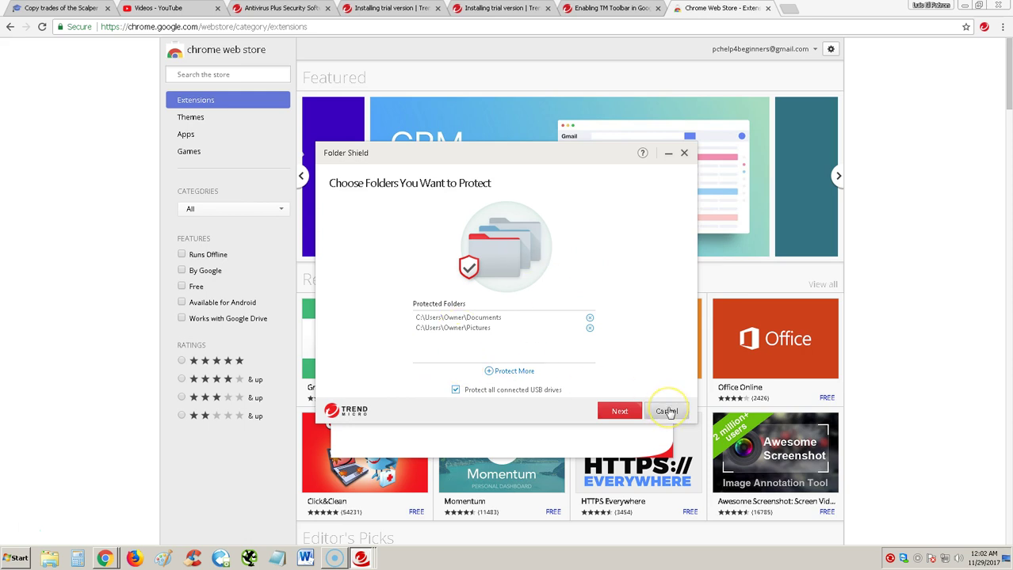
{"action": "left_click", "coordinate": [666, 412]}
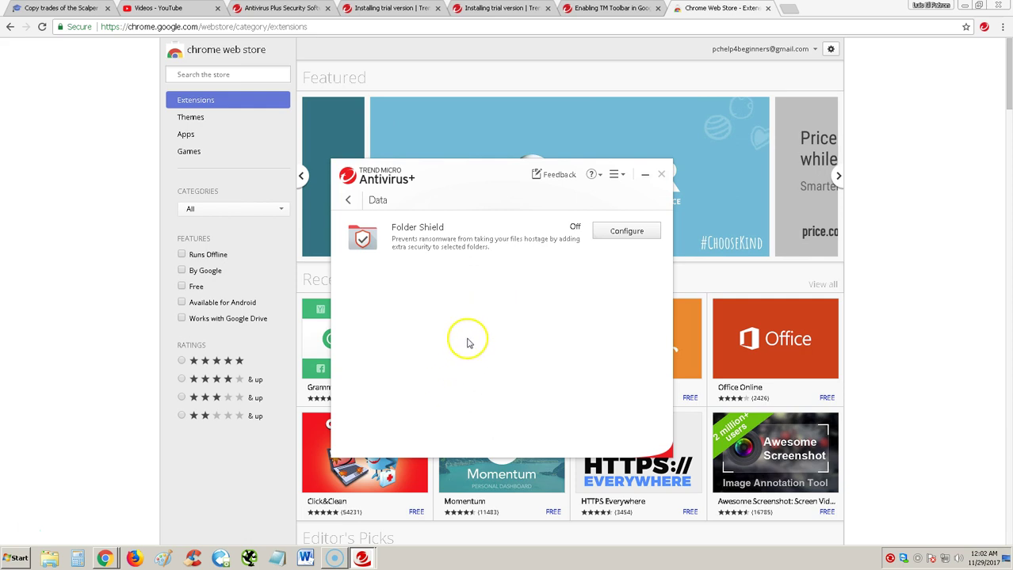
Return to the main screen, view the Family protection page, then reopen its upgrade offer.
{"action": "left_click", "coordinate": [348, 200]}
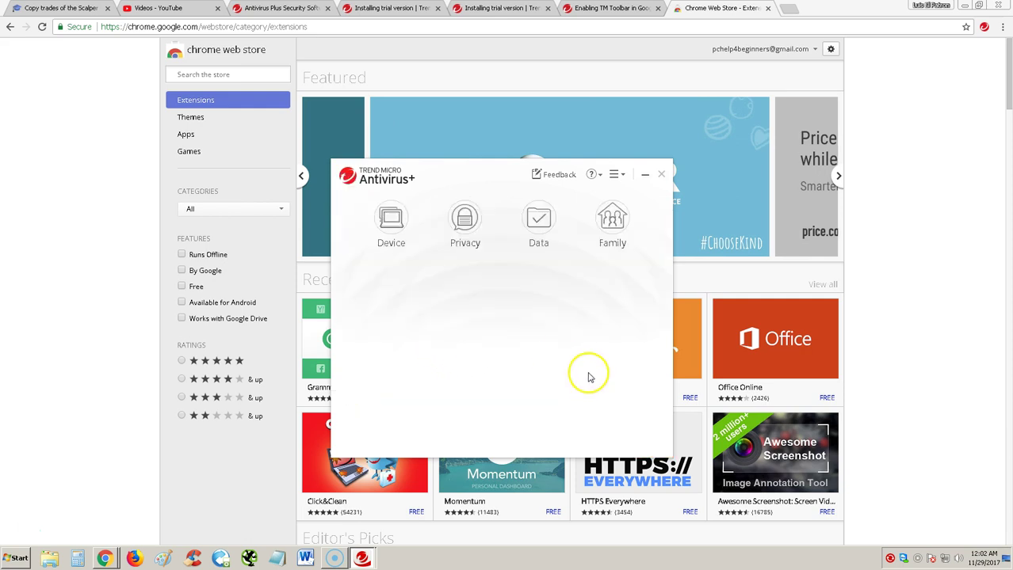
{"action": "left_click_drag", "start_coordinate": [489, 163], "coordinate": [481, 159]}
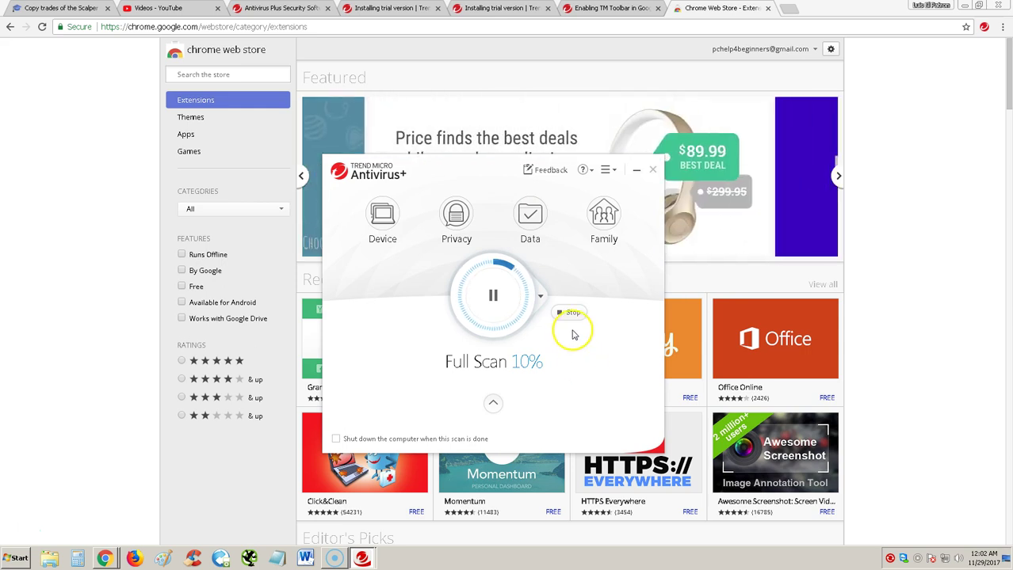
{"action": "left_click", "coordinate": [603, 215]}
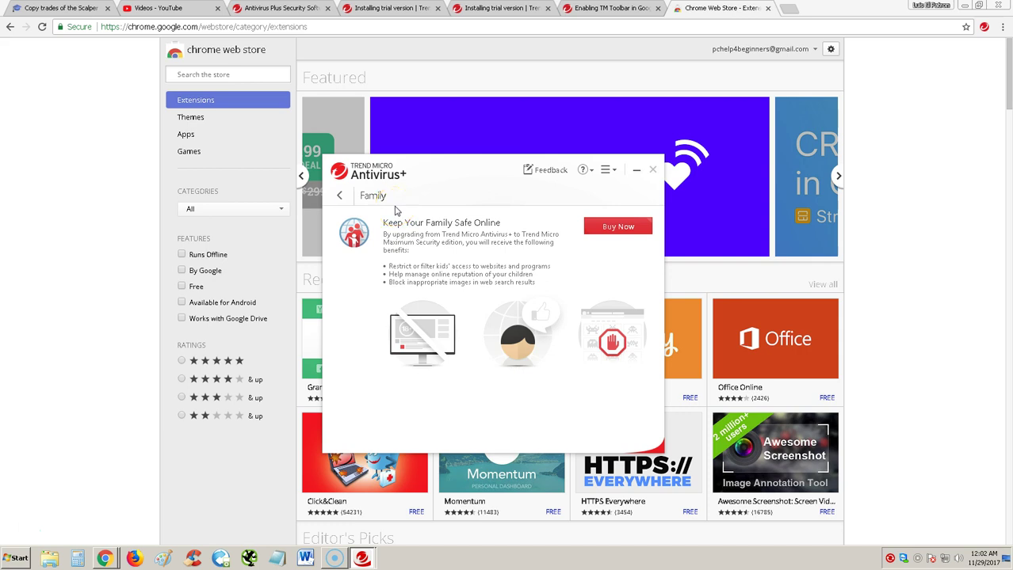
{"action": "left_click", "coordinate": [339, 195]}
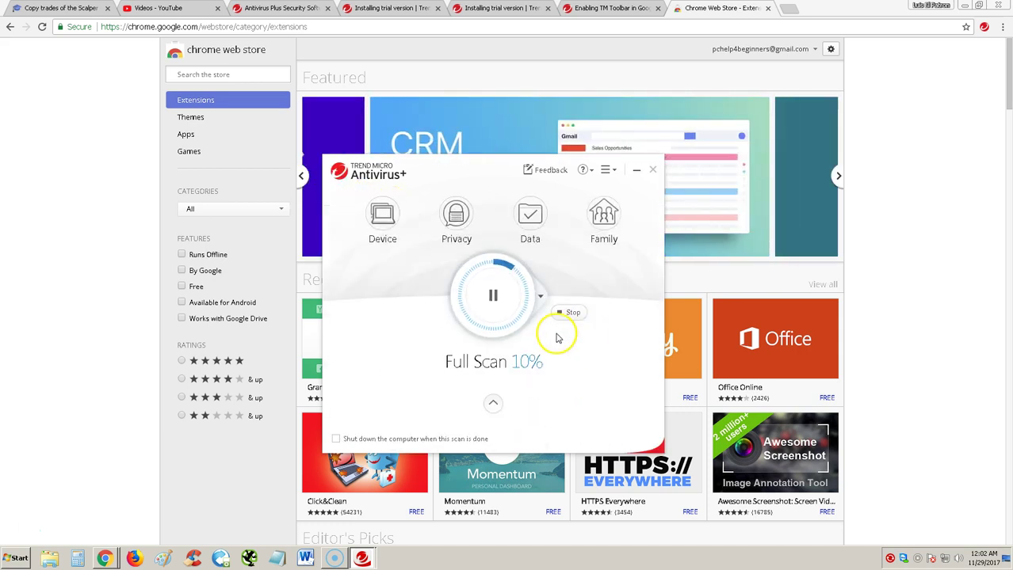
{"action": "left_click", "coordinate": [609, 237]}
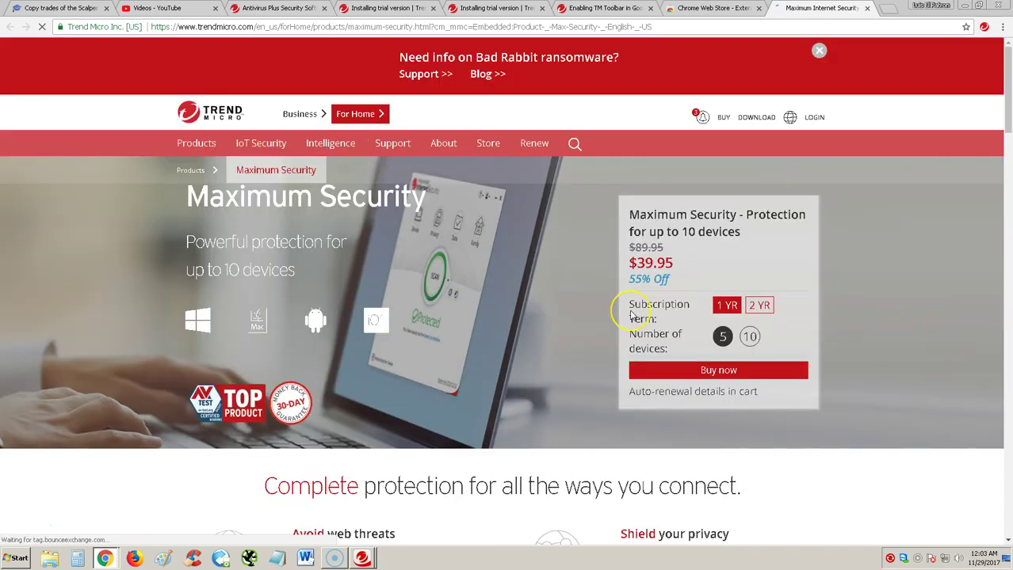
Scroll through the Maximum Security offer page, then call up the Trend Micro windows list.
{"action": "scroll", "coordinate": [126, 294], "scroll_direction": "down", "scroll_amount": 3}
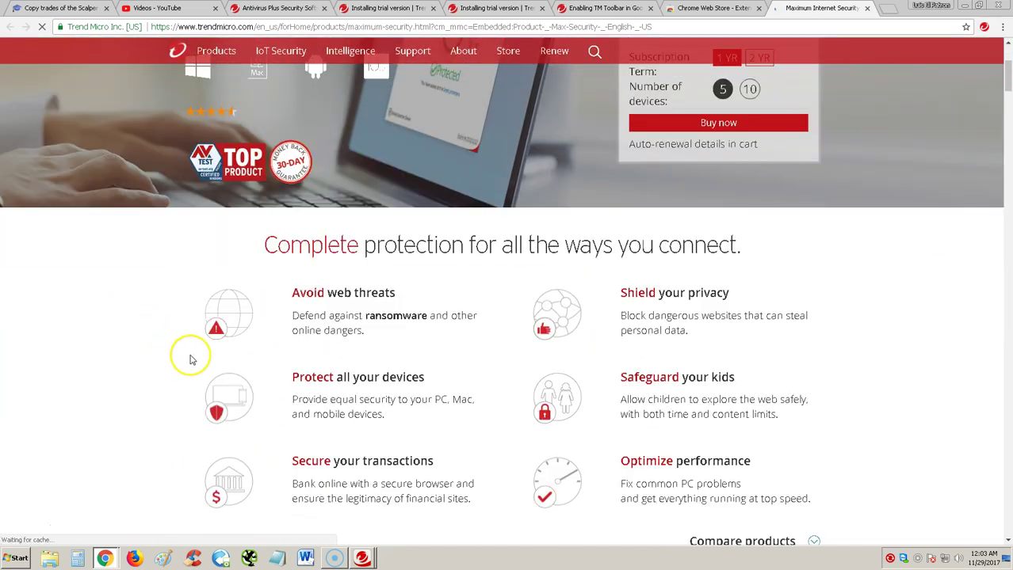
{"action": "scroll", "coordinate": [186, 353], "scroll_direction": "up", "scroll_amount": 3}
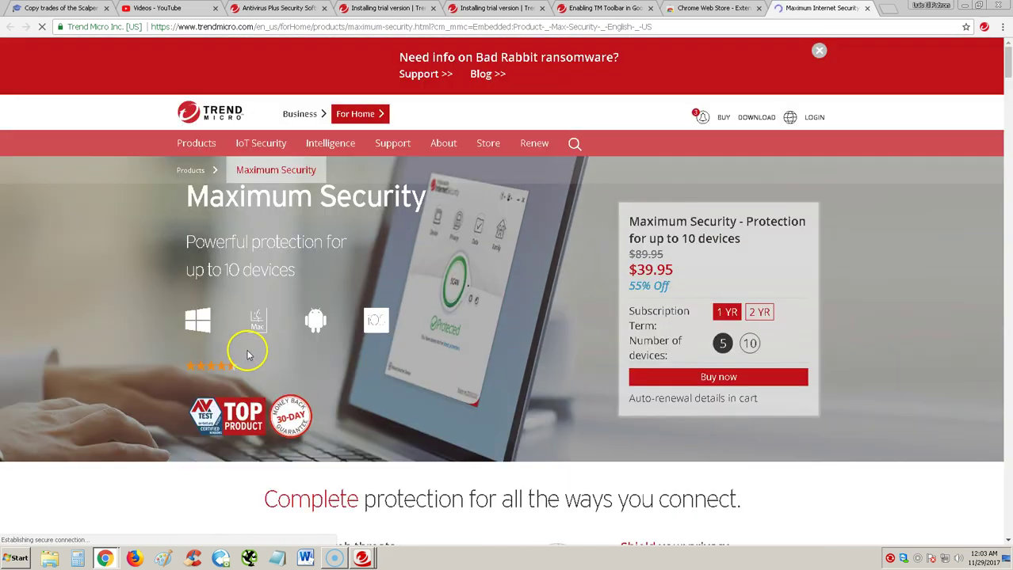
{"action": "left_click", "coordinate": [362, 557]}
Bring Antivirus+ forward, leave the Family page for the main screen, and reposition the window.
{"action": "left_click", "coordinate": [376, 515]}
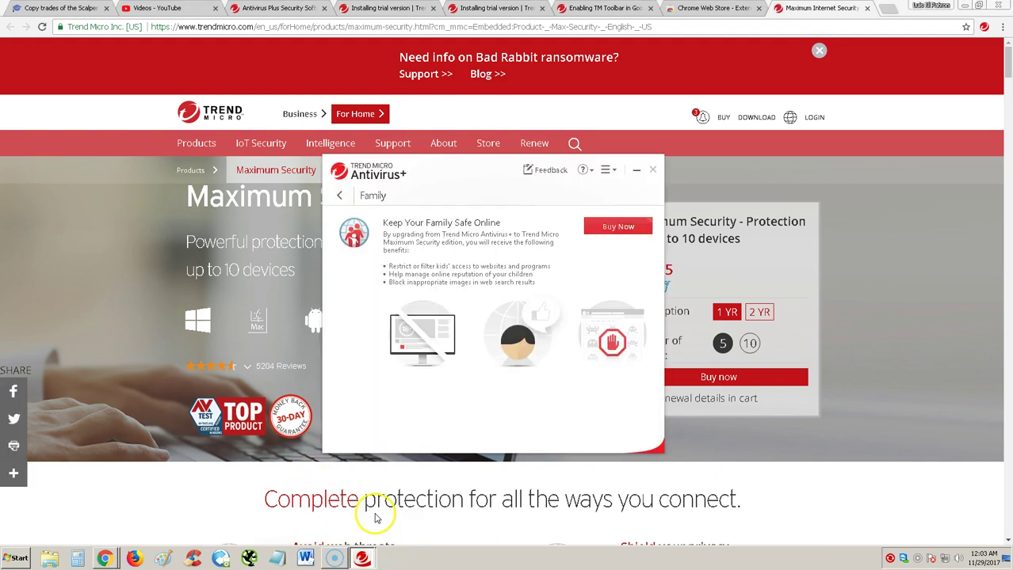
{"action": "left_click", "coordinate": [340, 195]}
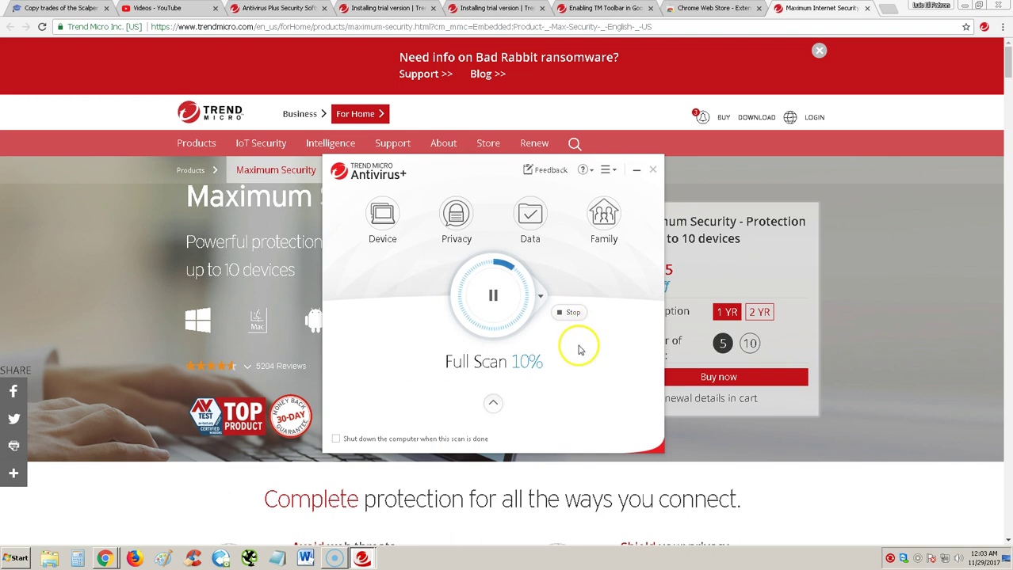
{"action": "left_click_drag", "start_coordinate": [453, 181], "coordinate": [398, 277]}
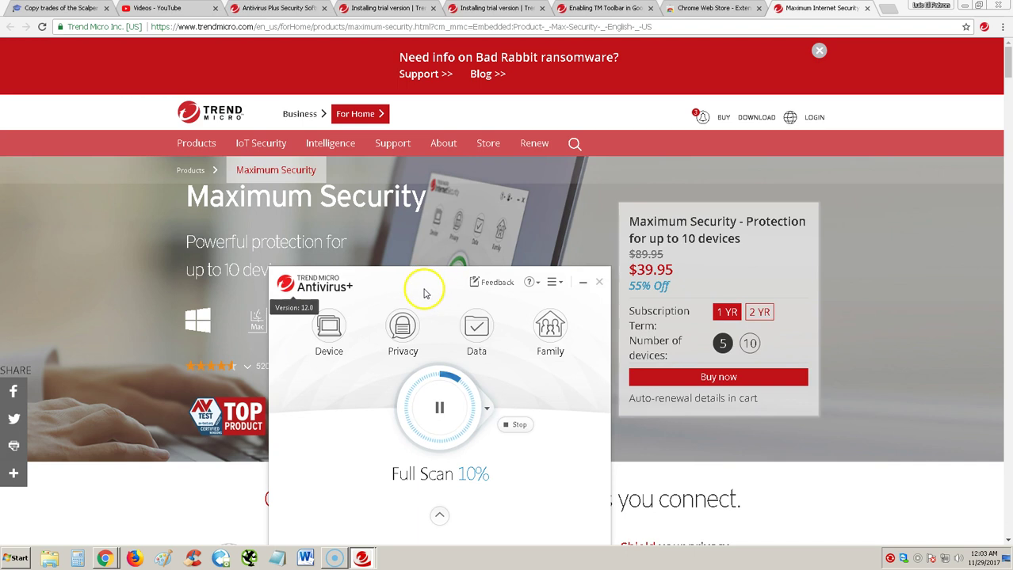
{"action": "left_click_drag", "start_coordinate": [420, 287], "coordinate": [441, 203]}
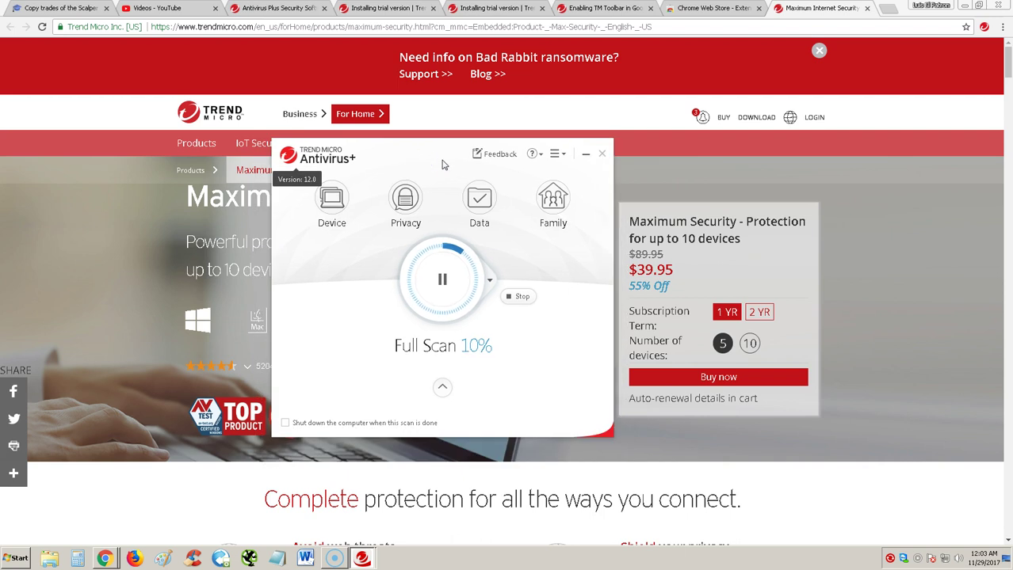
{"action": "left_click_drag", "start_coordinate": [414, 159], "coordinate": [448, 150]}
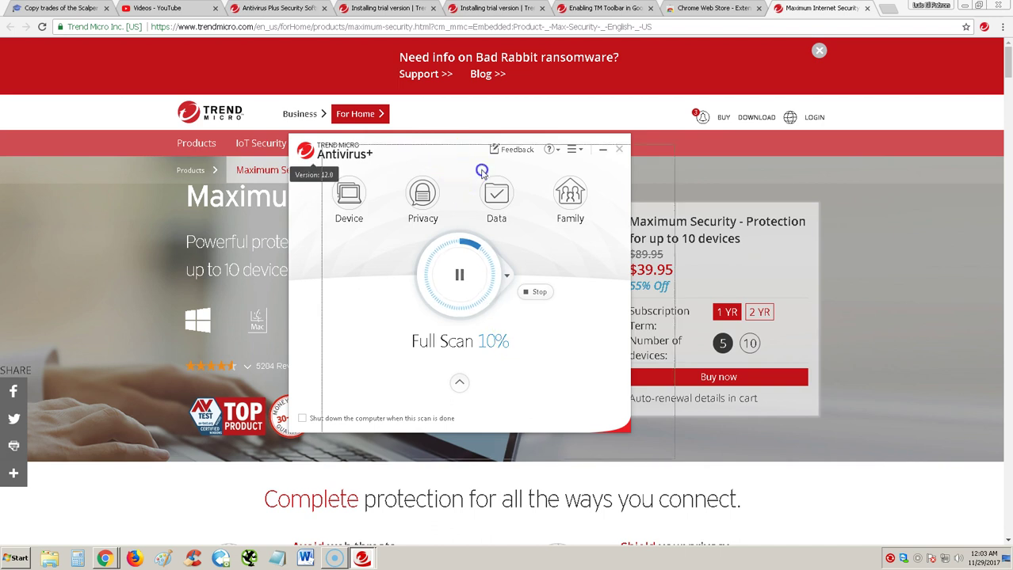